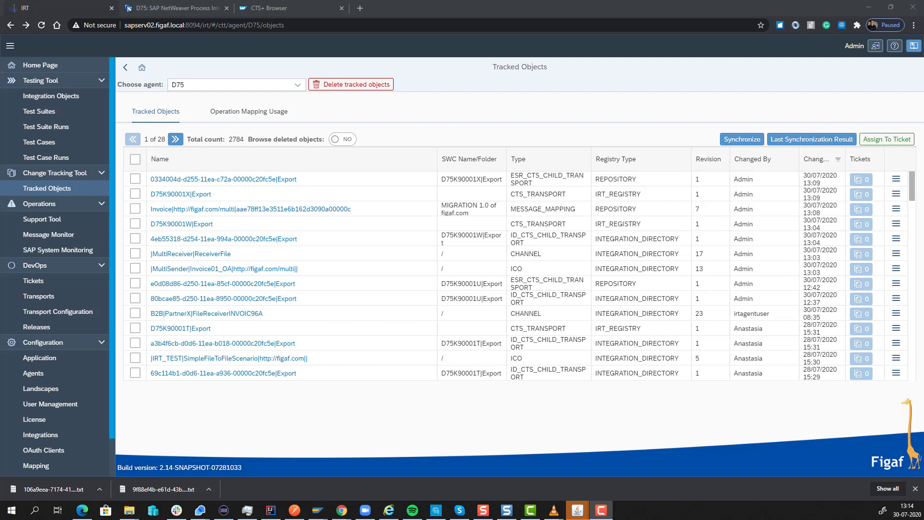
Open the tracked child transport object 4eb55318-d254 and then its linked MultiReceiver|ReceiverFile channel
click(157, 224)
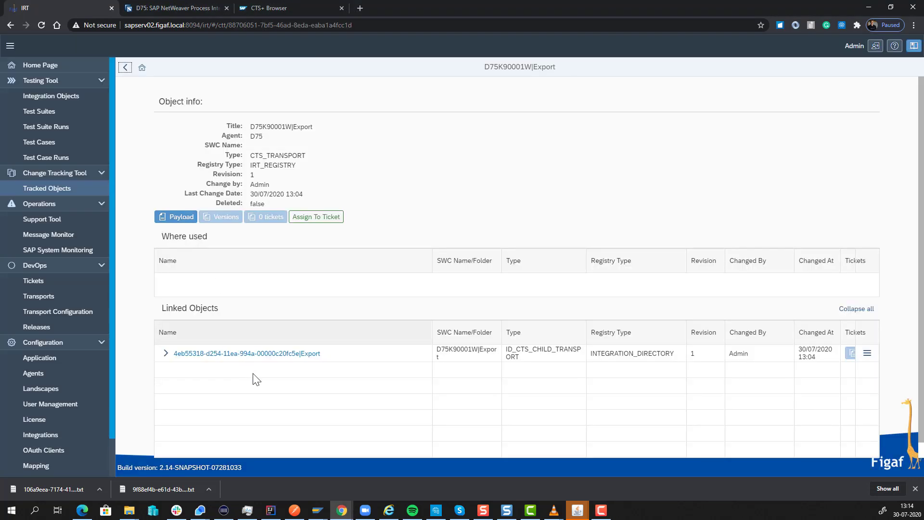
click(233, 354)
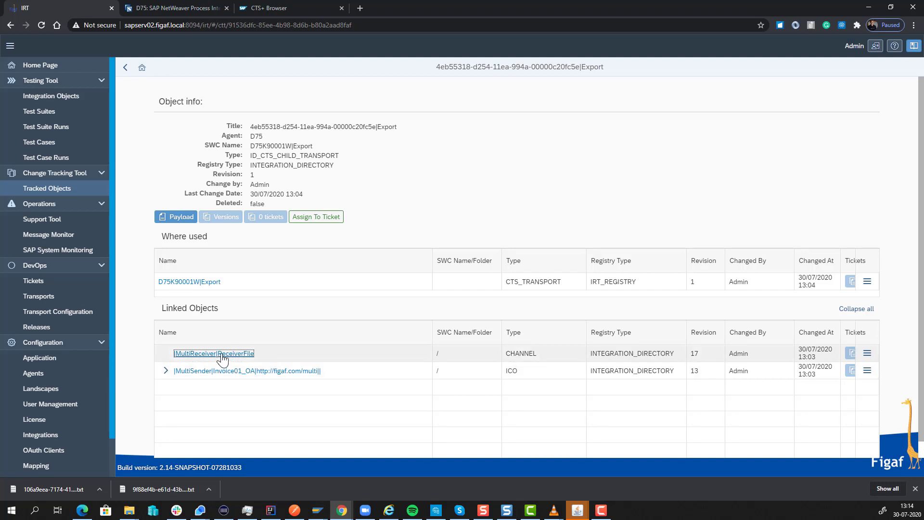
click(223, 355)
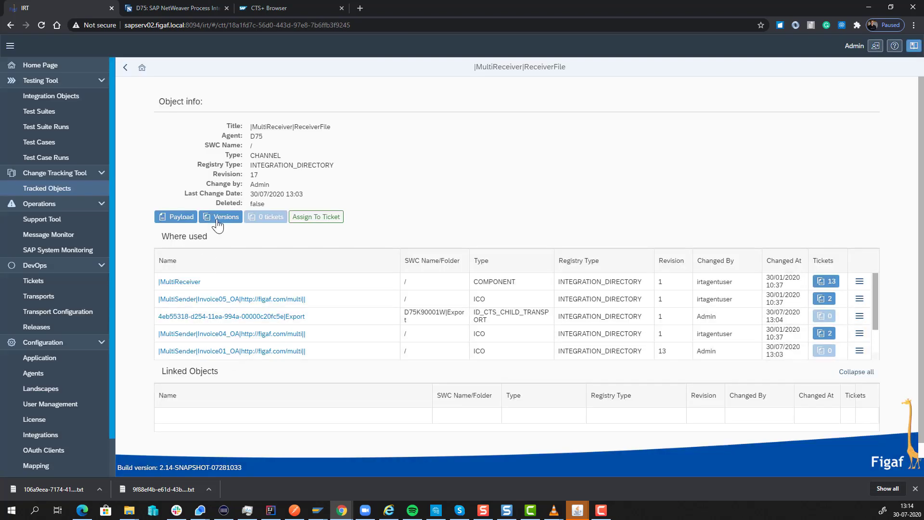
Compare revisions 16 and 17 of the channel from its version history, then close the differences view
click(223, 218)
click(158, 150)
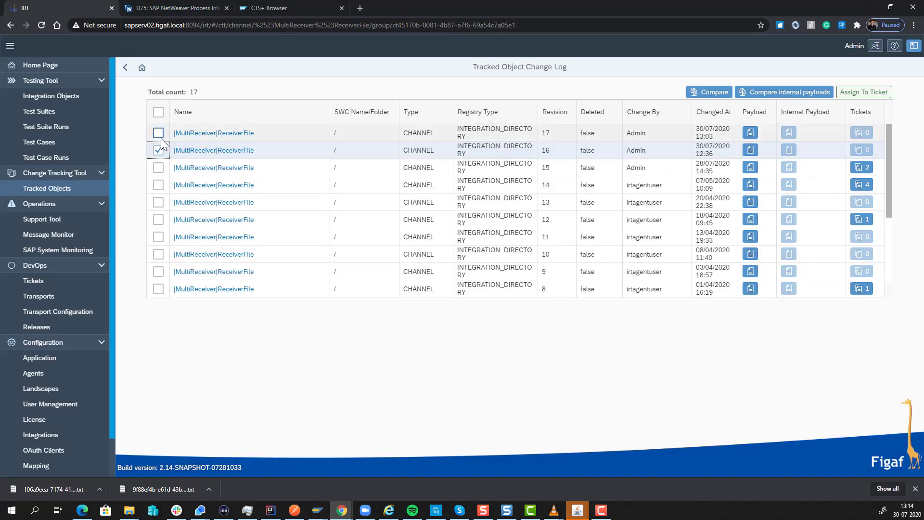
click(159, 134)
click(711, 91)
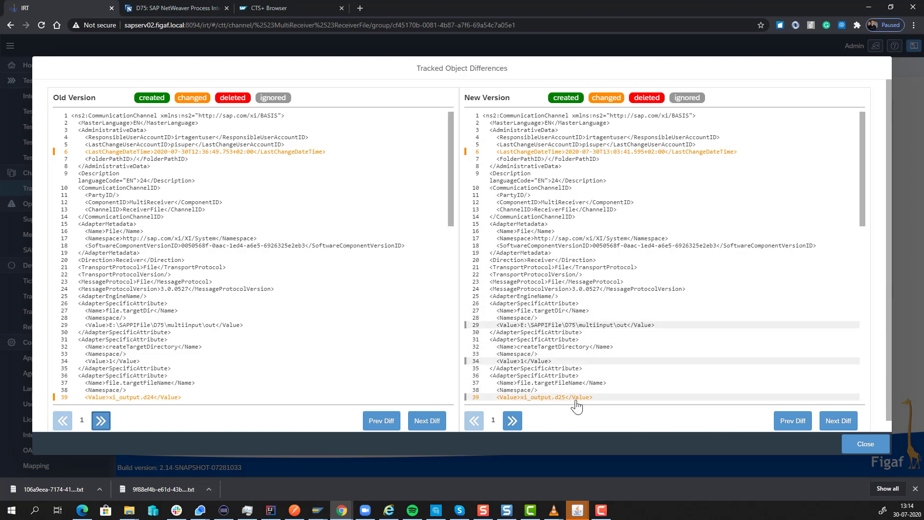
click(846, 450)
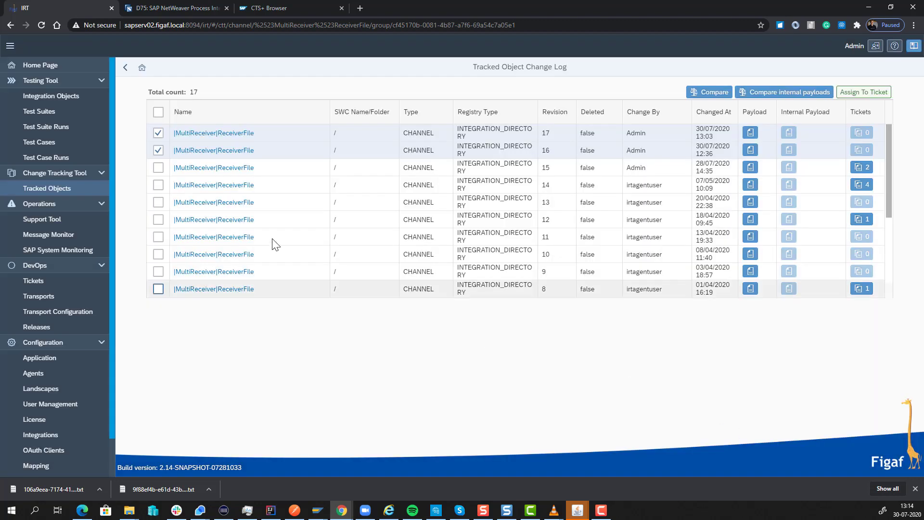
Navigate back and open the CTS transport D75K90001W|Export
click(124, 70)
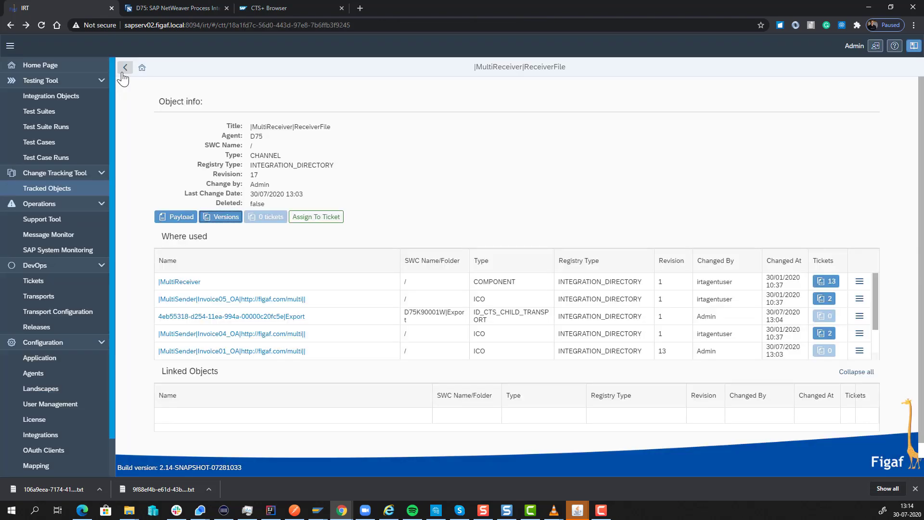
click(124, 68)
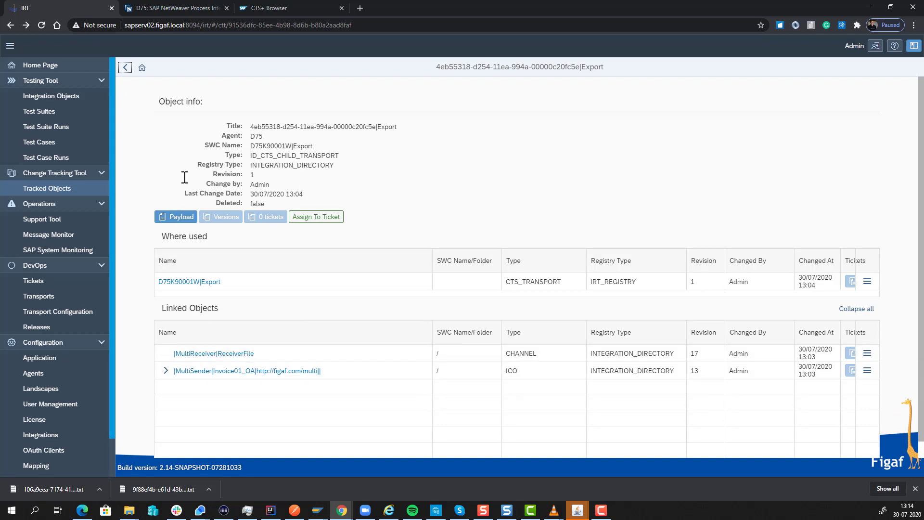
click(171, 283)
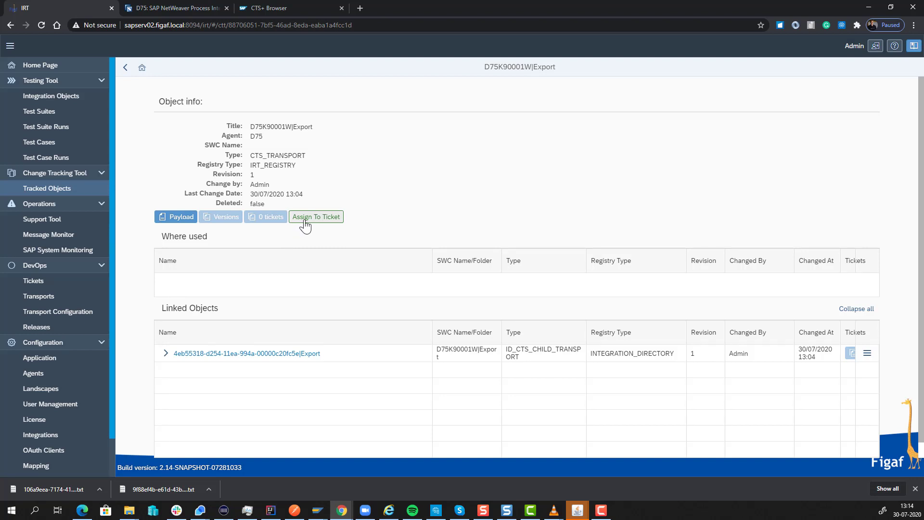
Start assigning the transport to a new ticket titled "CTS transport DevOps DEMO" and copy the title
click(305, 219)
click(436, 202)
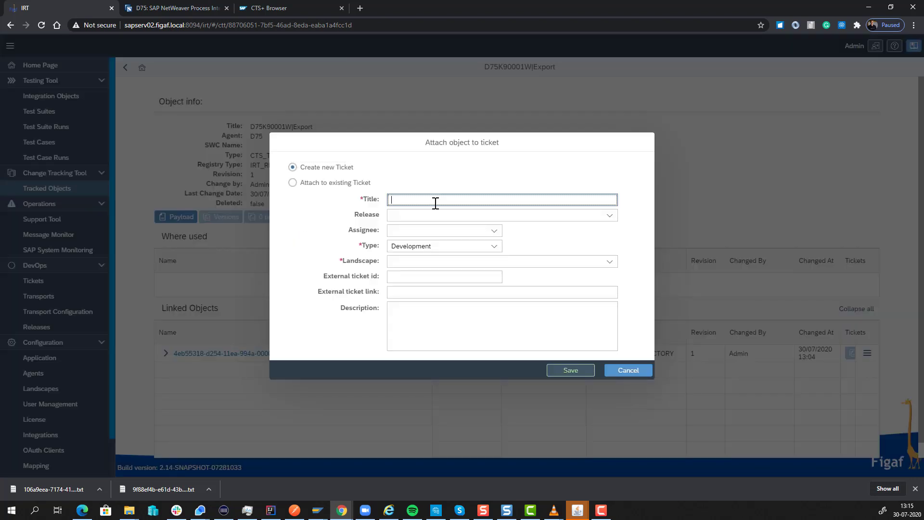
text(CTS transport DevOps DEMO)
key(ctrl+a)
key(ctrl+c)
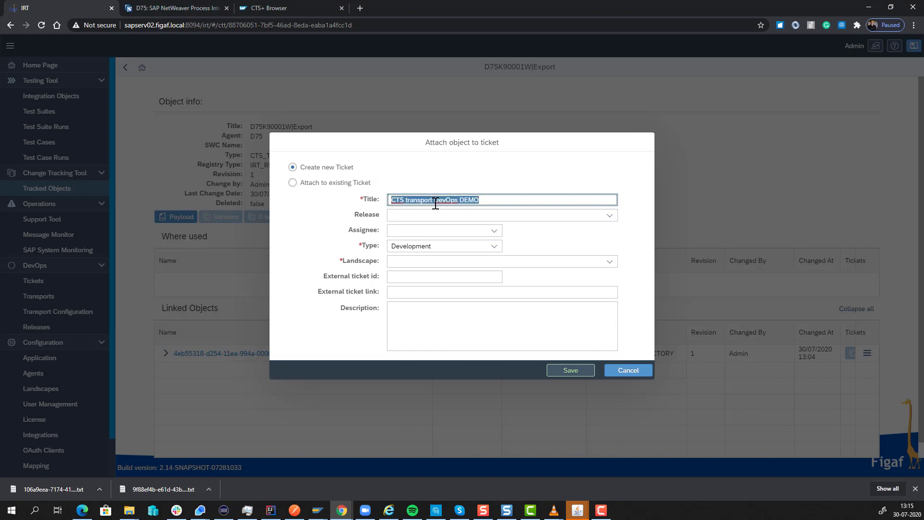
Select the PI CTS landscape and set the external ticket id to JIRA-235343
click(610, 261)
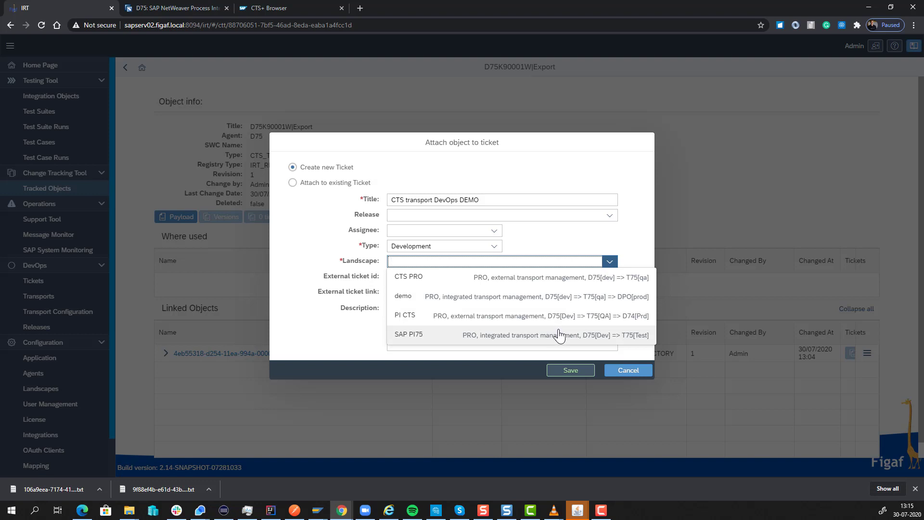
click(564, 322)
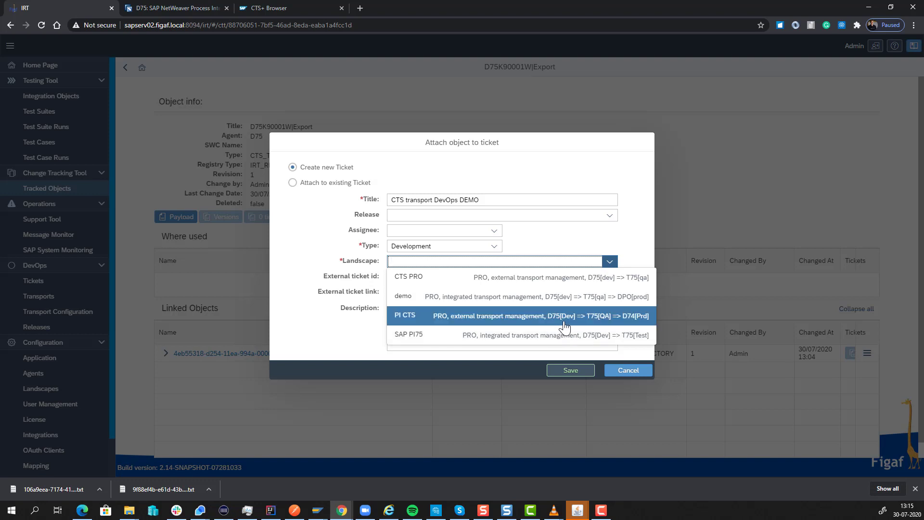
click(423, 277)
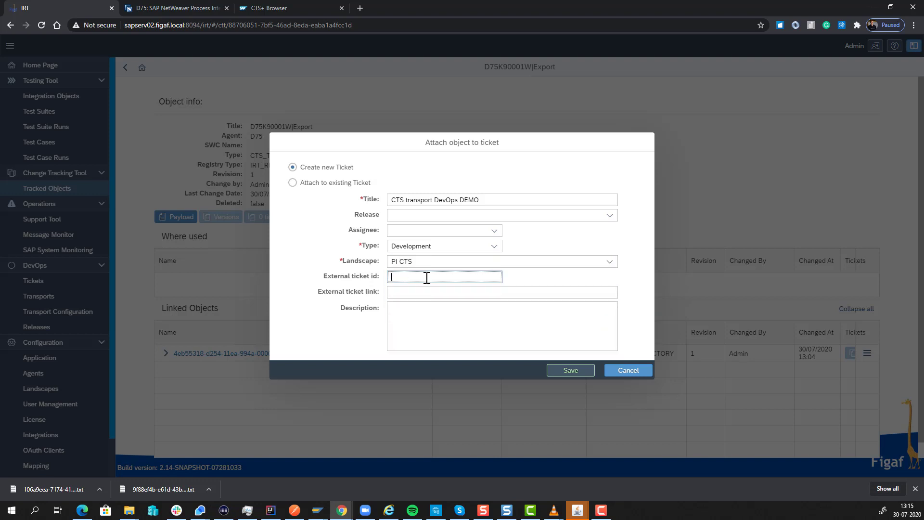
text(JIO)
text(RA-235843)
Paste the title into the description and save the new ticket
key(Tab)
key(Tab)
key(ctrl+v)
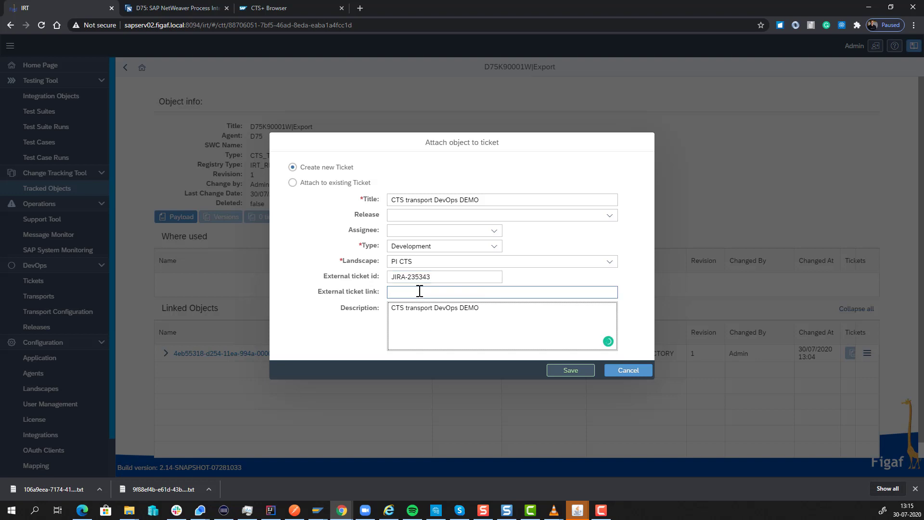
click(419, 291)
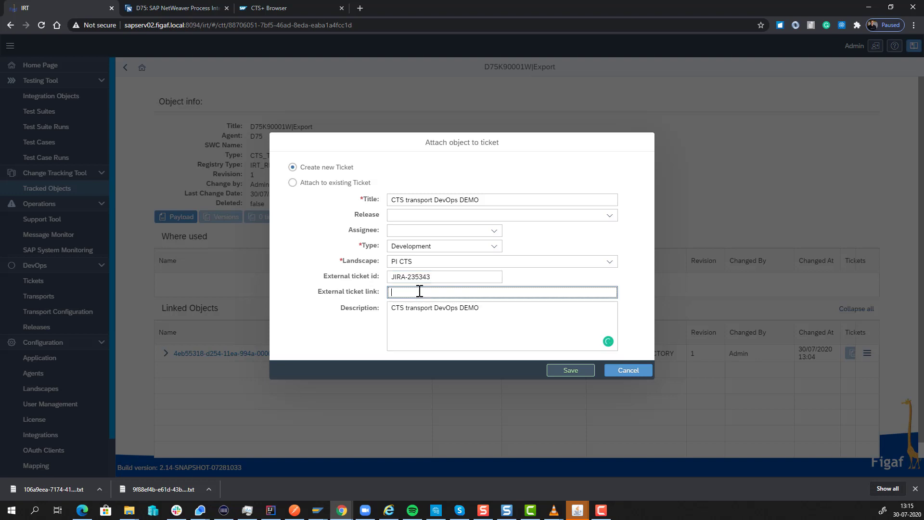
click(568, 371)
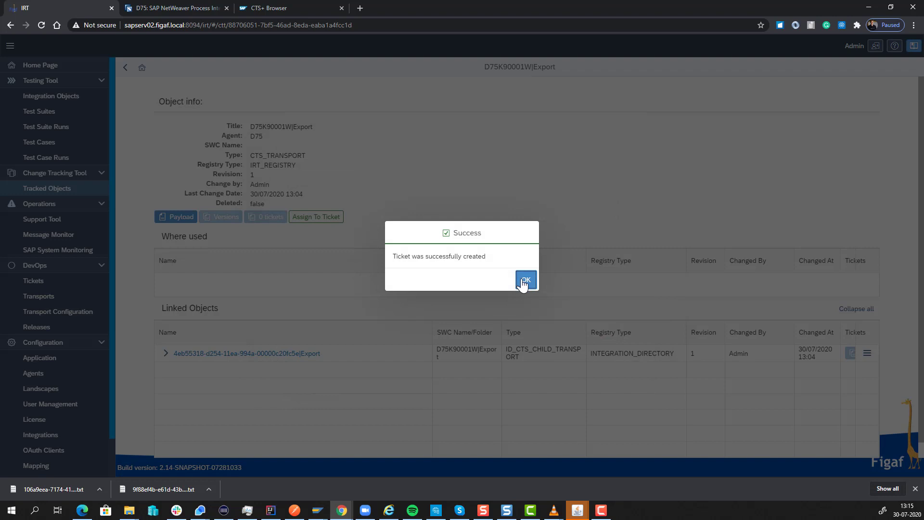
click(520, 290)
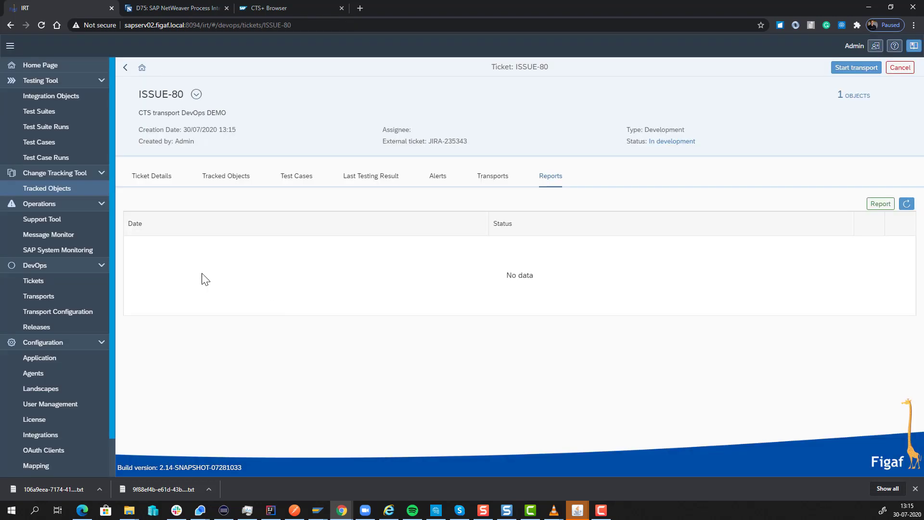
Attach all dependent objects of the transport to the ticket ISSUE-80
click(159, 177)
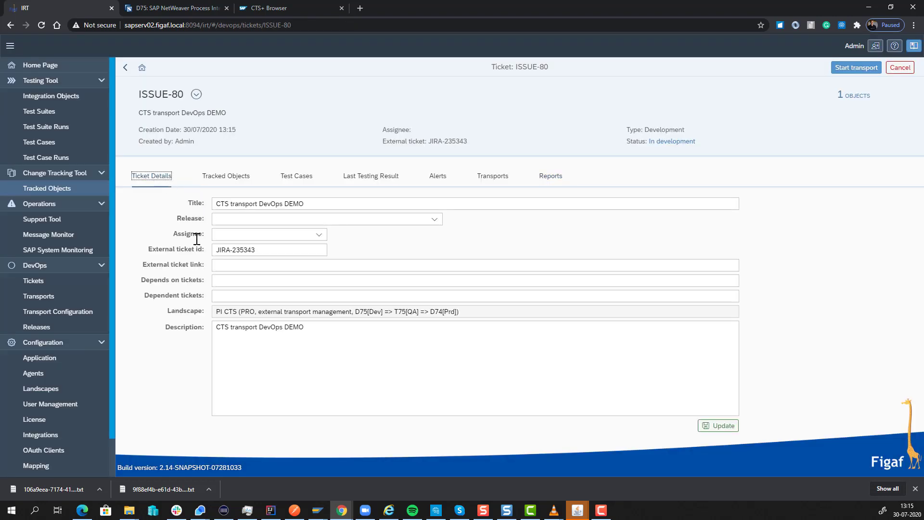
click(235, 182)
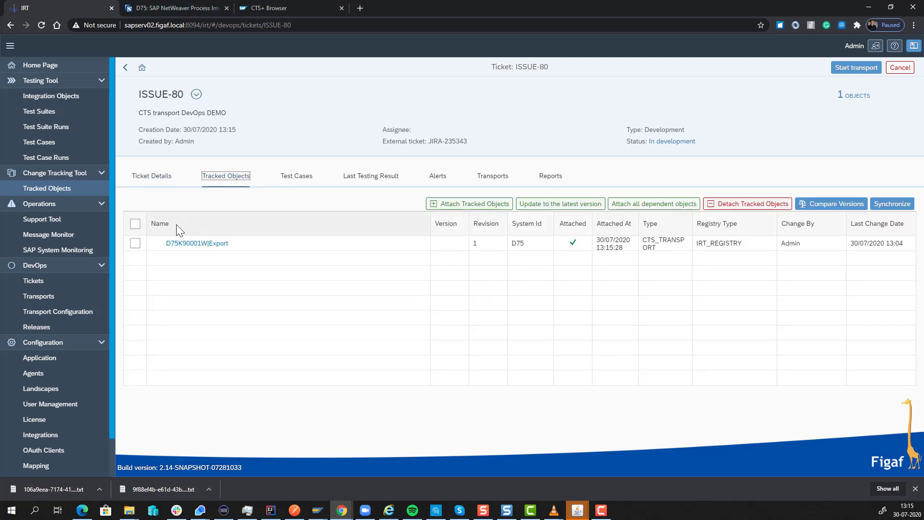
click(137, 244)
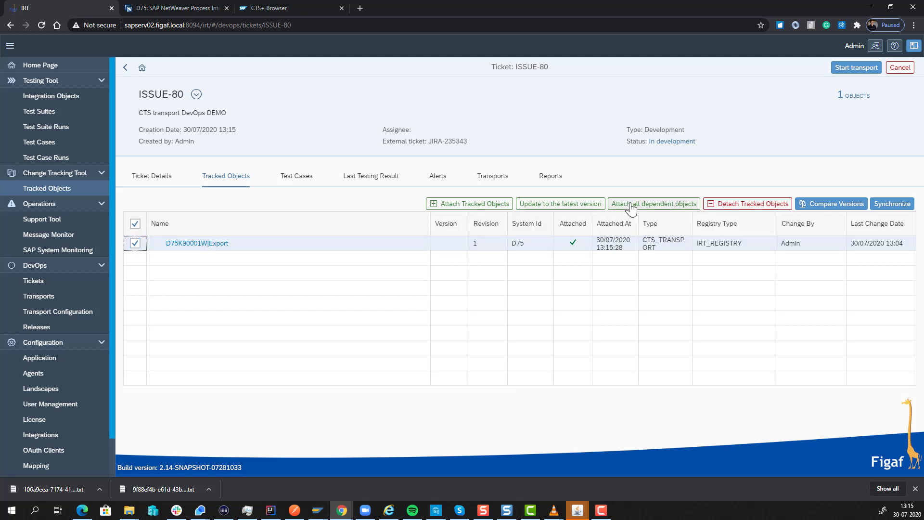
click(645, 204)
click(566, 279)
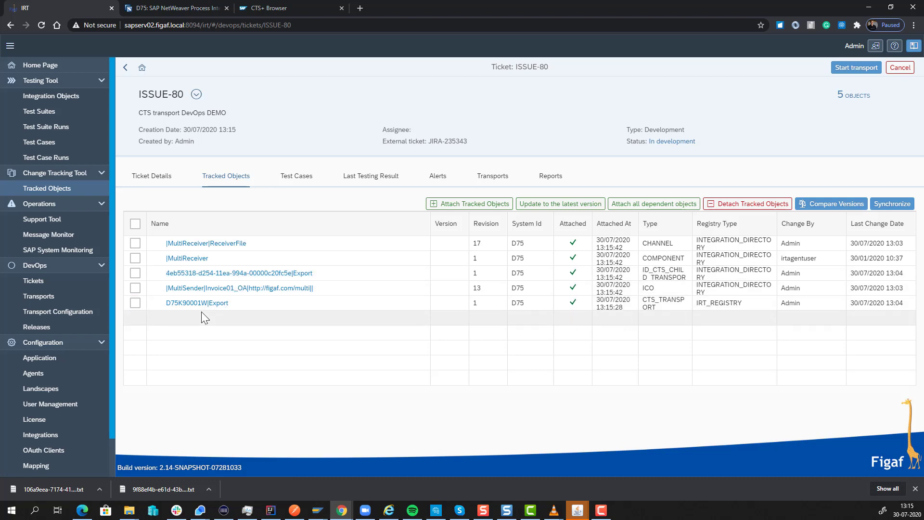
Assign the Demo220200728 test case of MultiSender|Invoice01_OA to the ticket
click(308, 176)
click(506, 206)
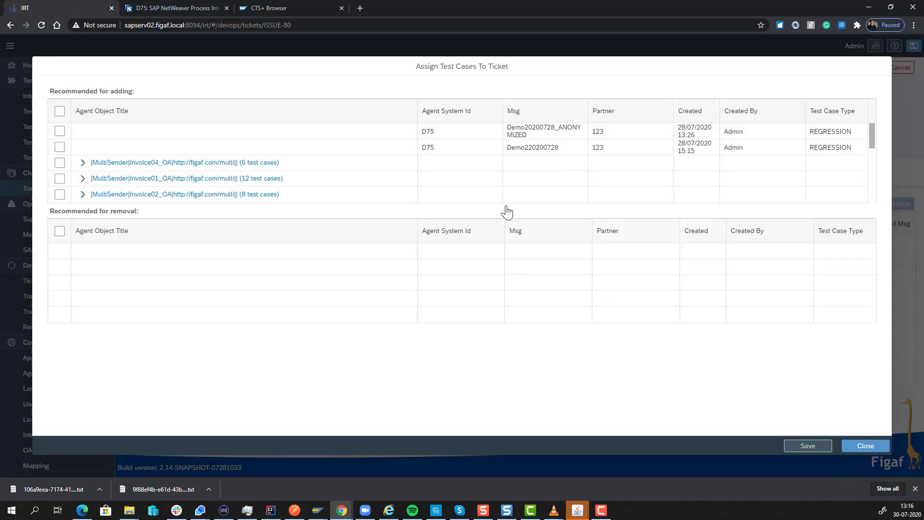
click(85, 179)
scroll(88, 193, down, 1)
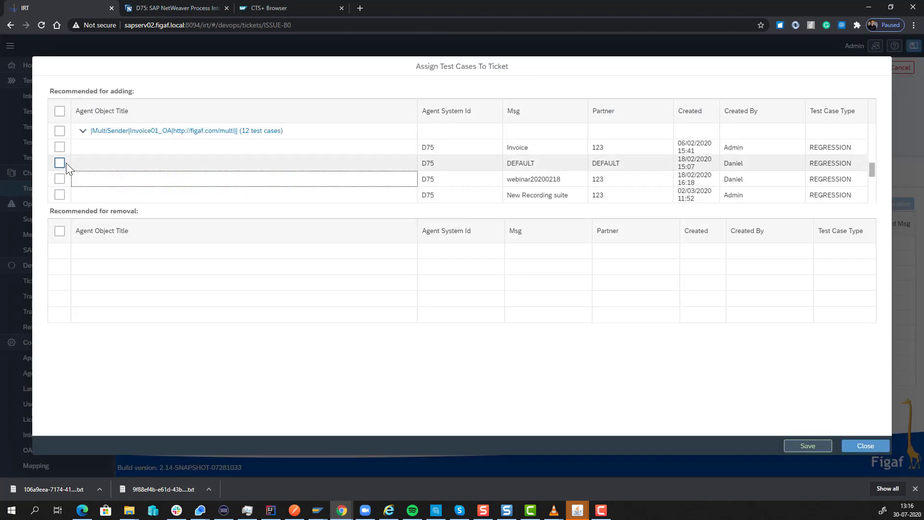
scroll(75, 173, down, 3)
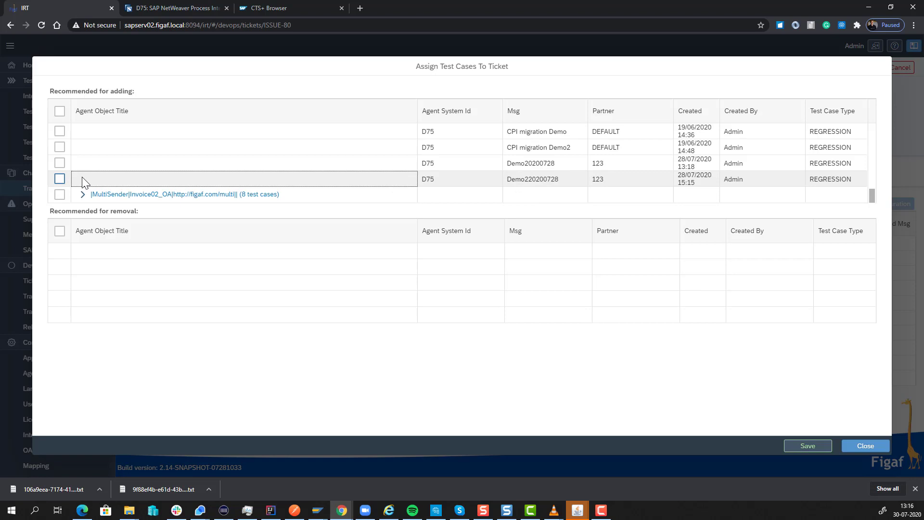
click(58, 178)
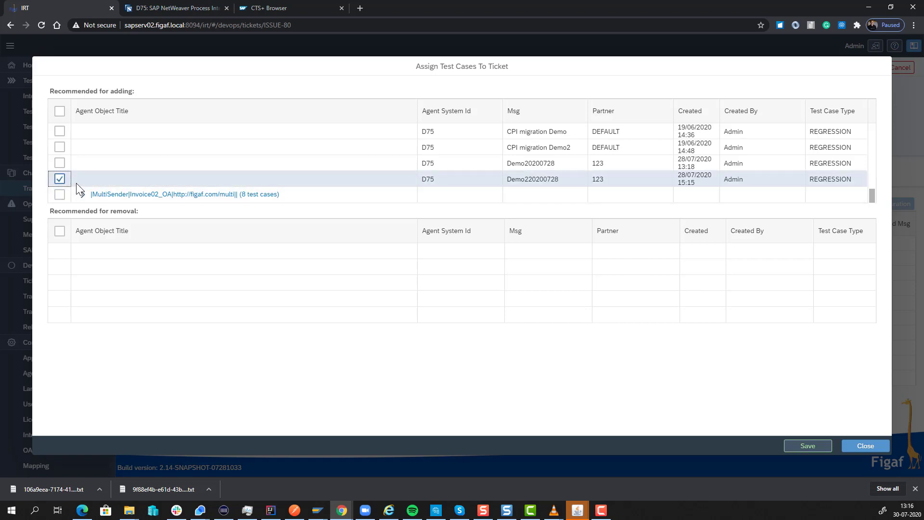
click(814, 450)
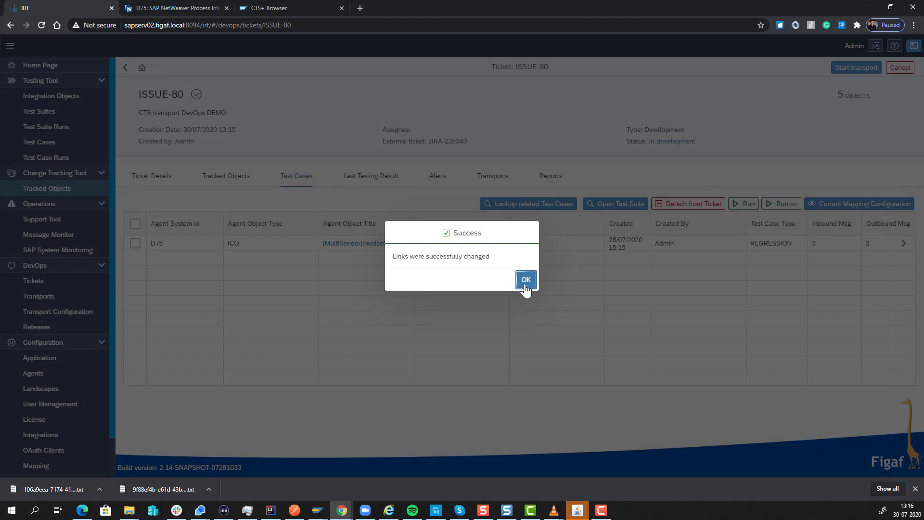
click(526, 281)
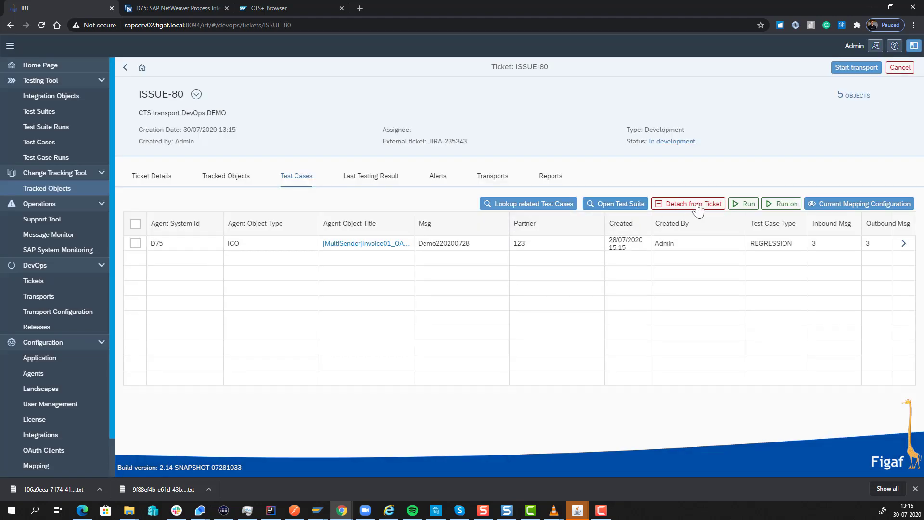
Run the ticket's test cases on system D75
click(778, 203)
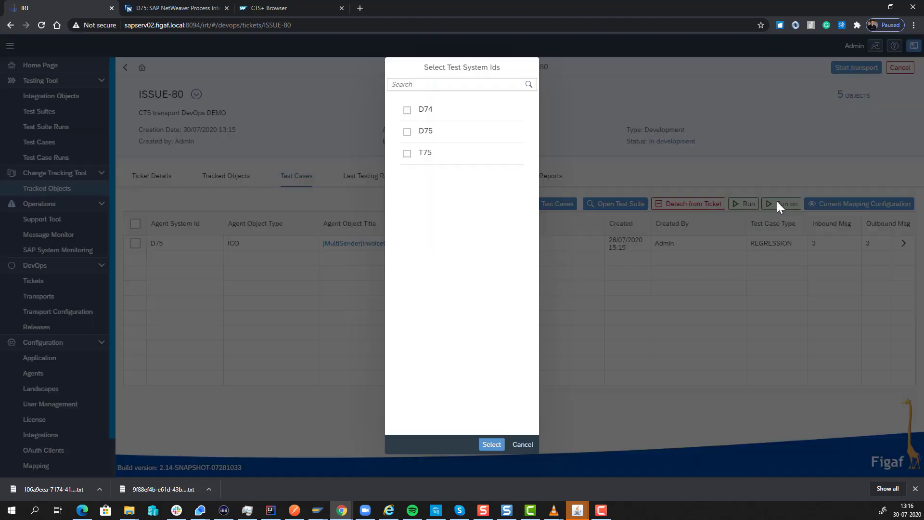
click(446, 137)
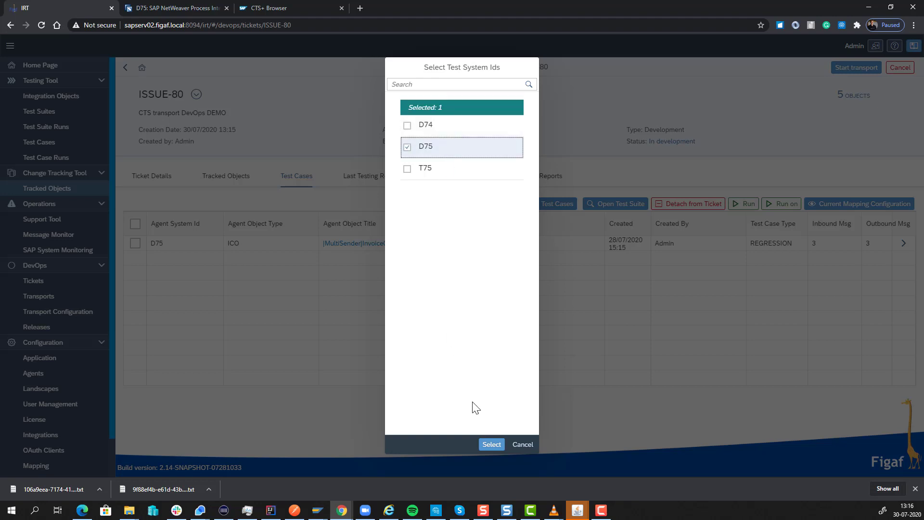
click(492, 444)
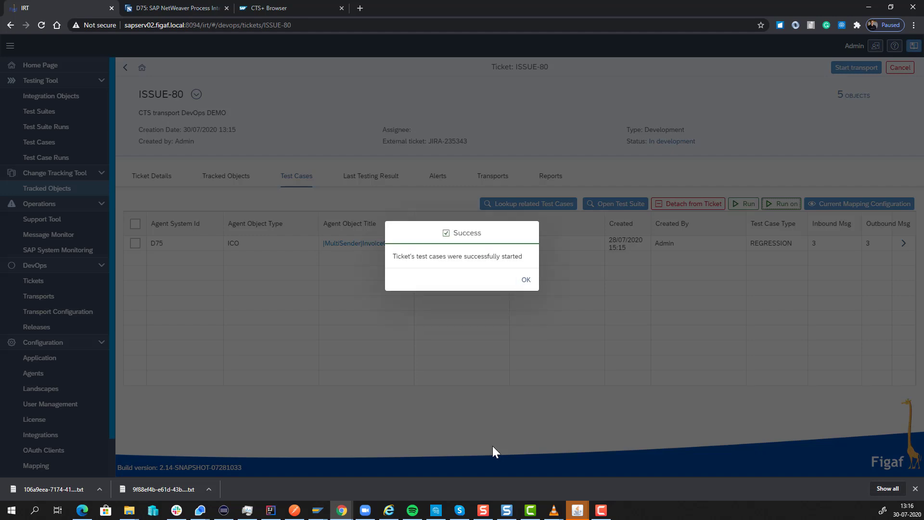
click(525, 280)
Open the last testing result and view the differences for the first inbound message
click(362, 177)
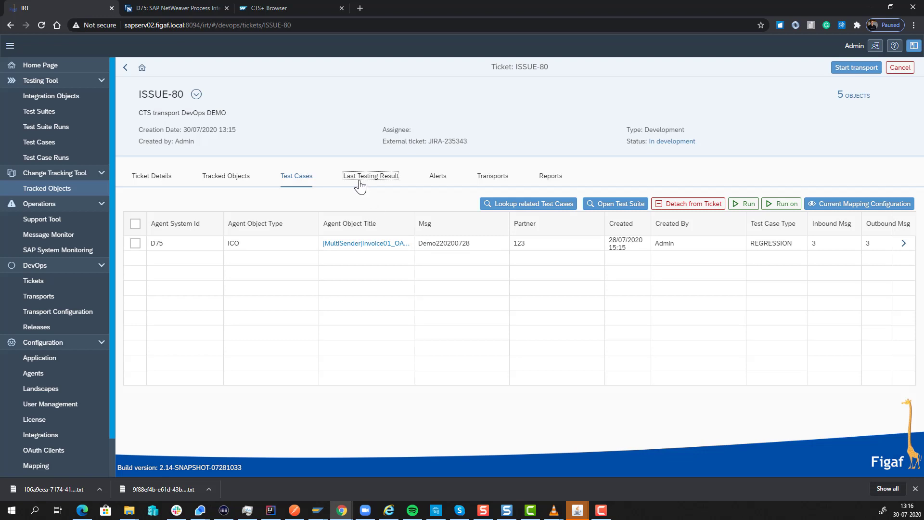
click(903, 243)
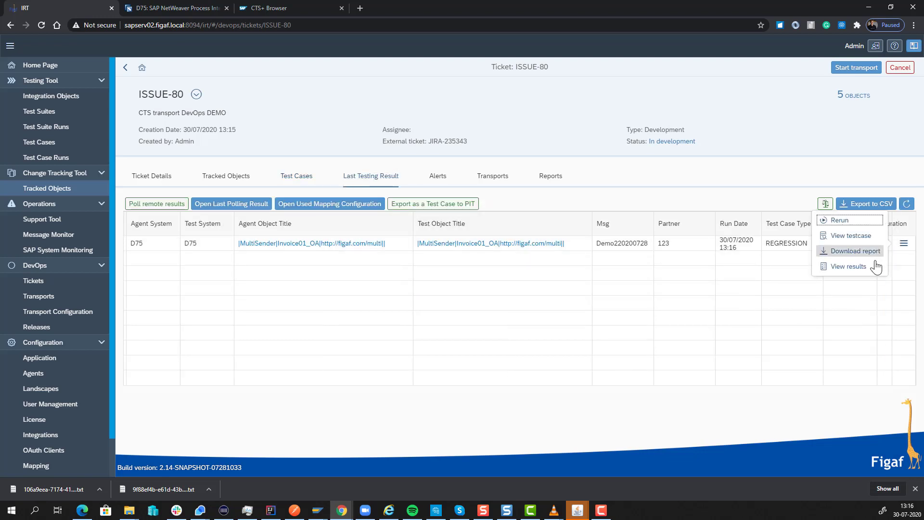
click(869, 270)
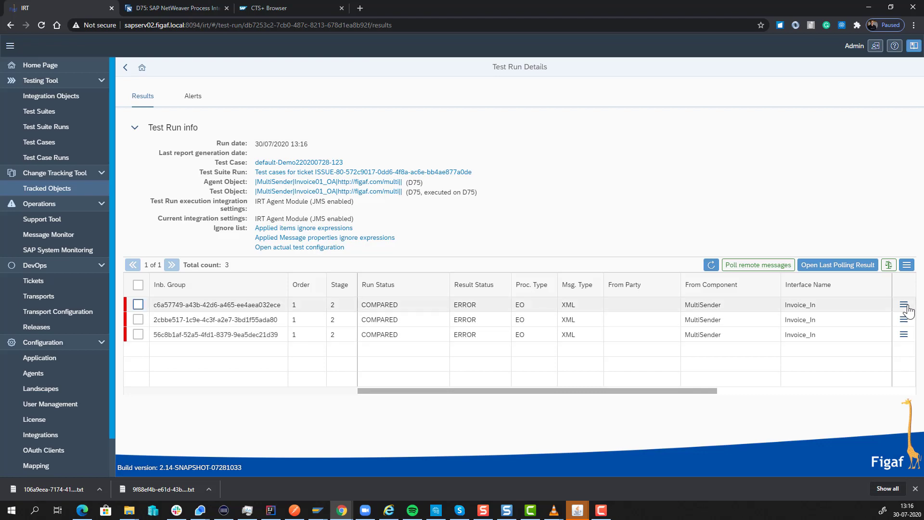
click(904, 304)
click(818, 304)
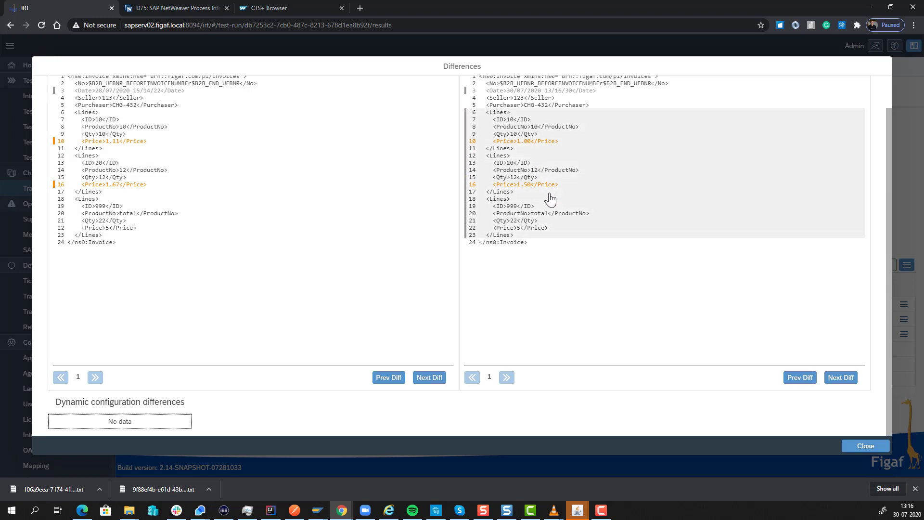
Close the differences view and re-check and compare all three testing results of the run
scroll(203, 317, up, 1)
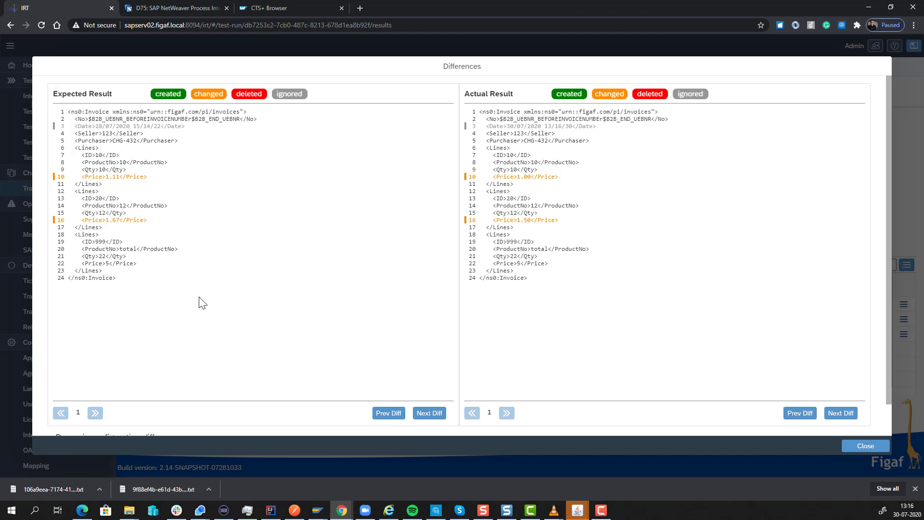
click(865, 445)
click(138, 284)
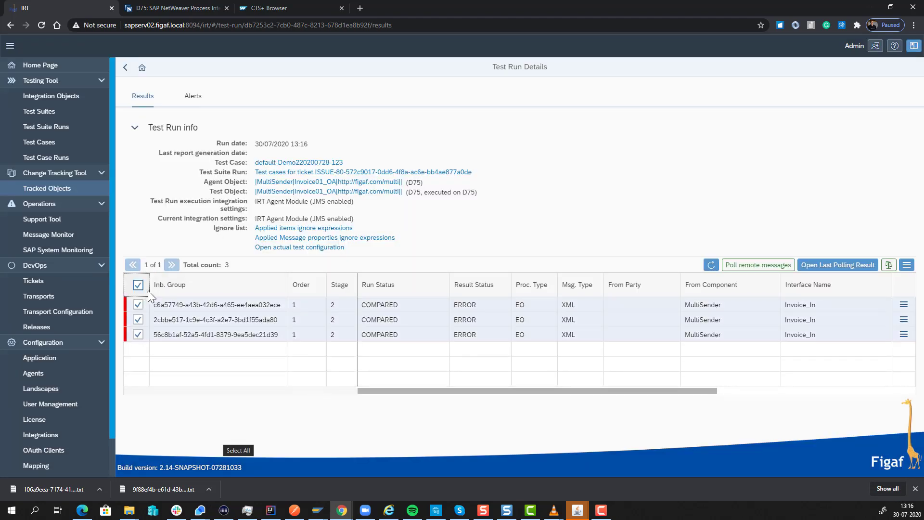
click(889, 266)
key(Return)
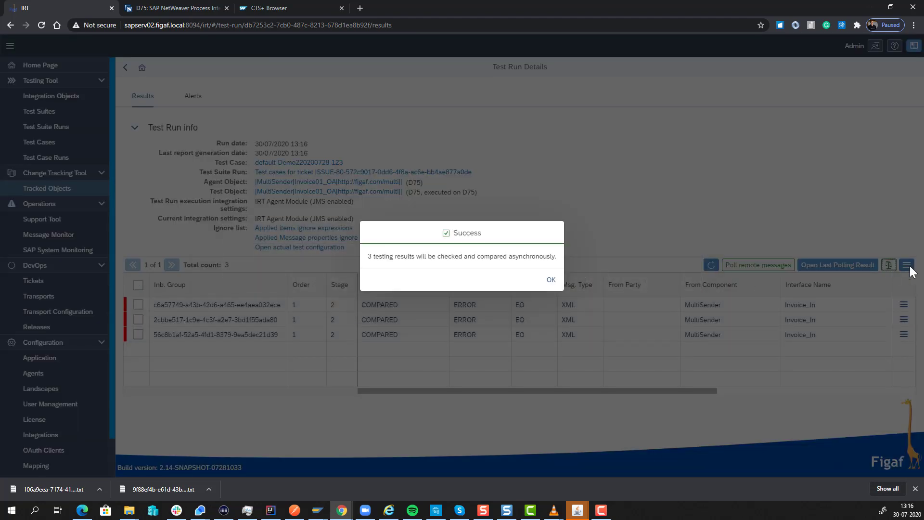
click(551, 280)
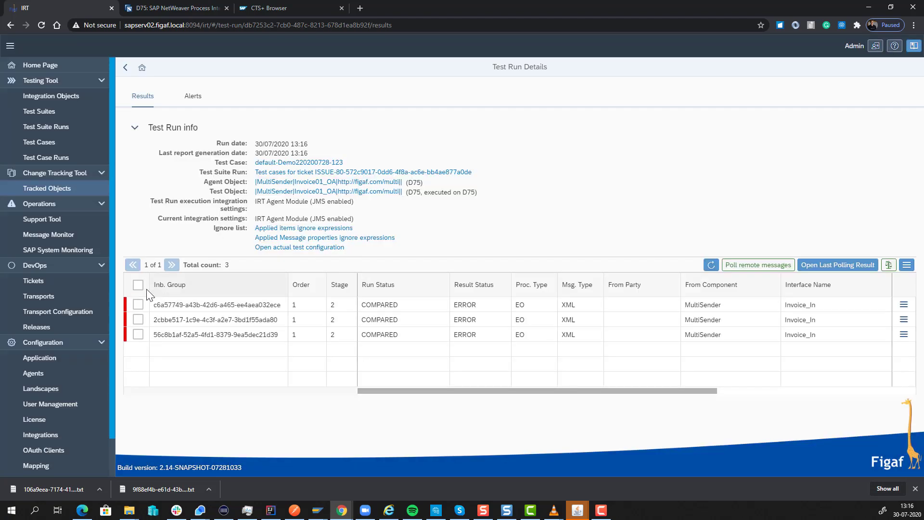
Update the test case using the test run results for all three selected messages
click(137, 285)
click(907, 265)
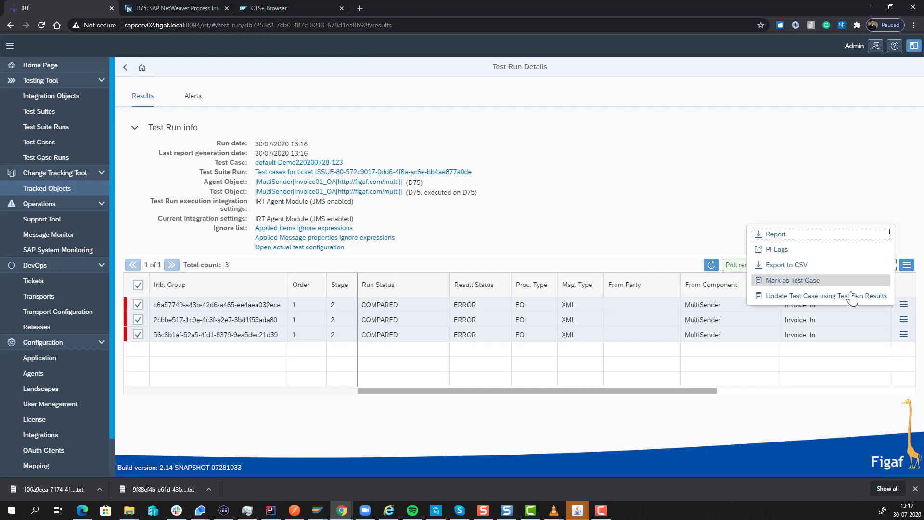
click(842, 296)
click(525, 279)
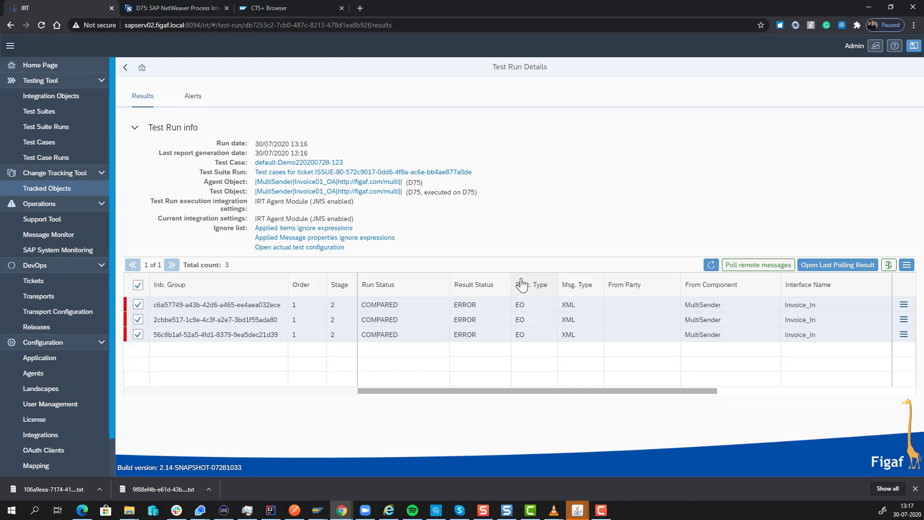
Return to ticket ISSUE-80 and start its transport
click(124, 68)
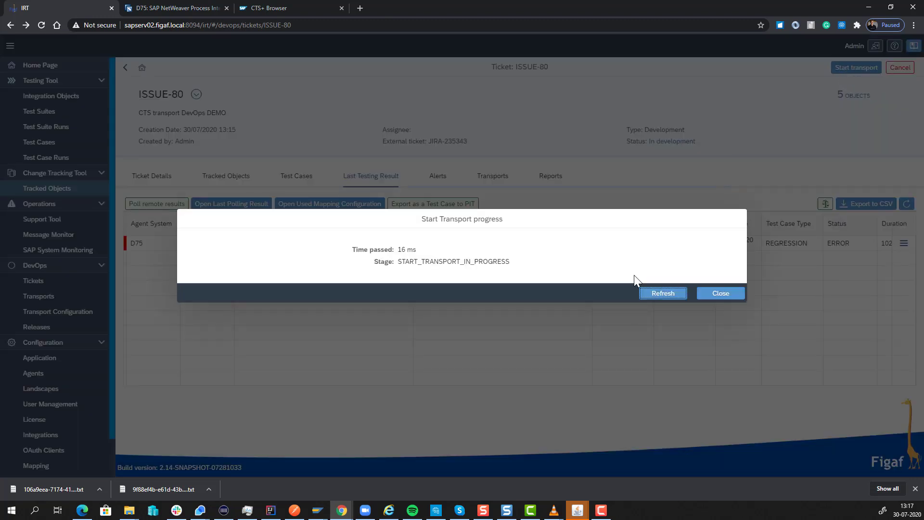
click(662, 294)
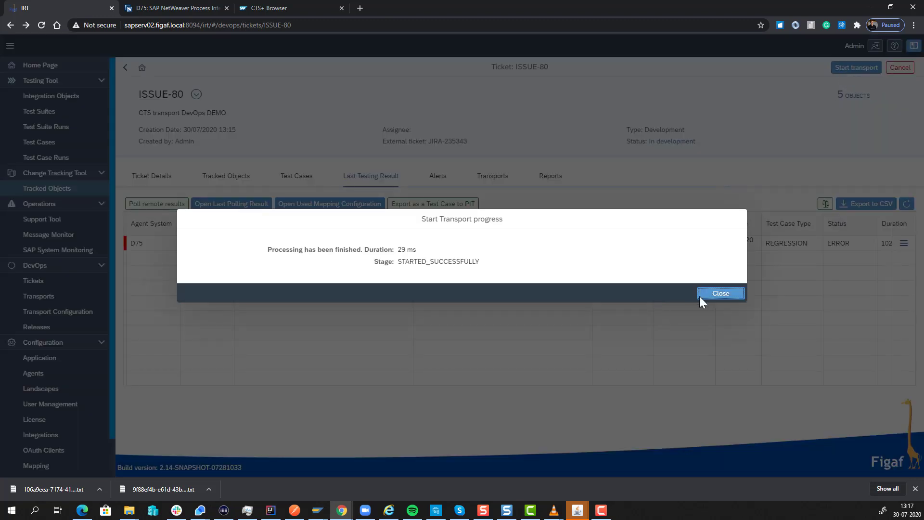
click(702, 295)
Open the transport configuration of the ReceiverFile channel in child transport TRANSPORT-117
click(493, 175)
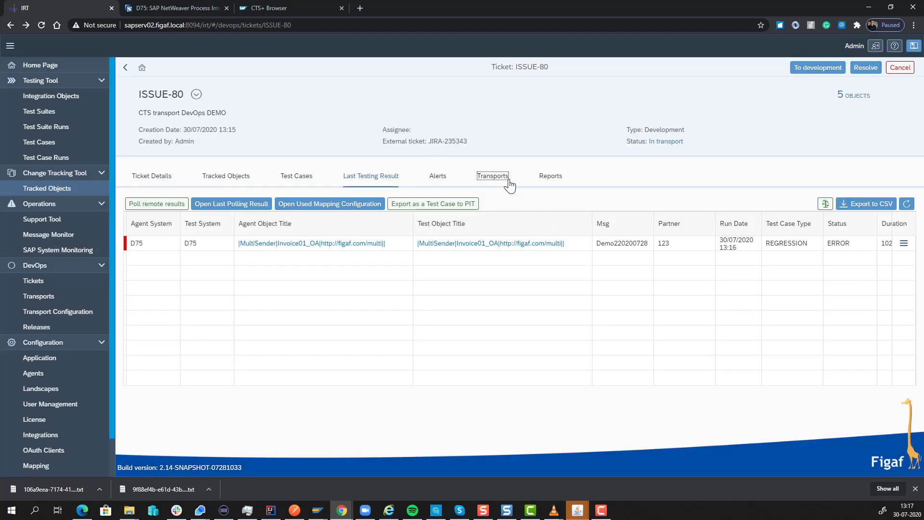
click(158, 243)
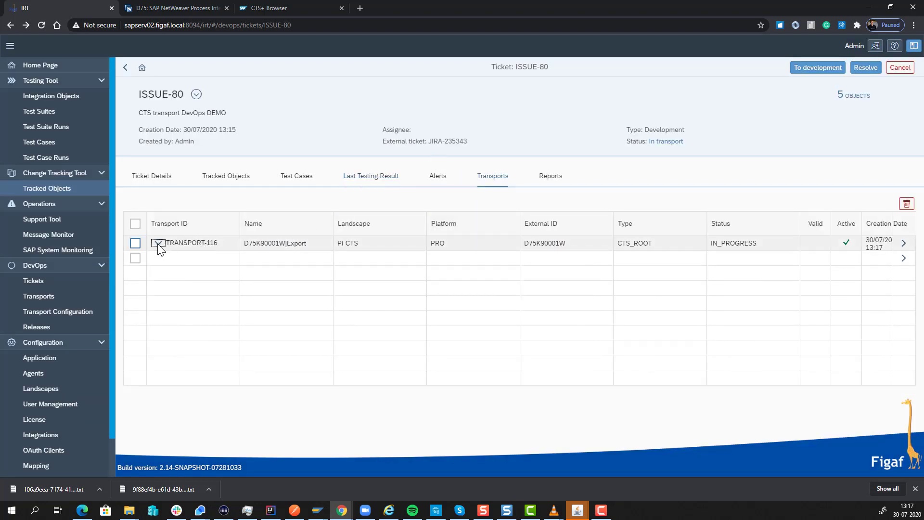
click(904, 258)
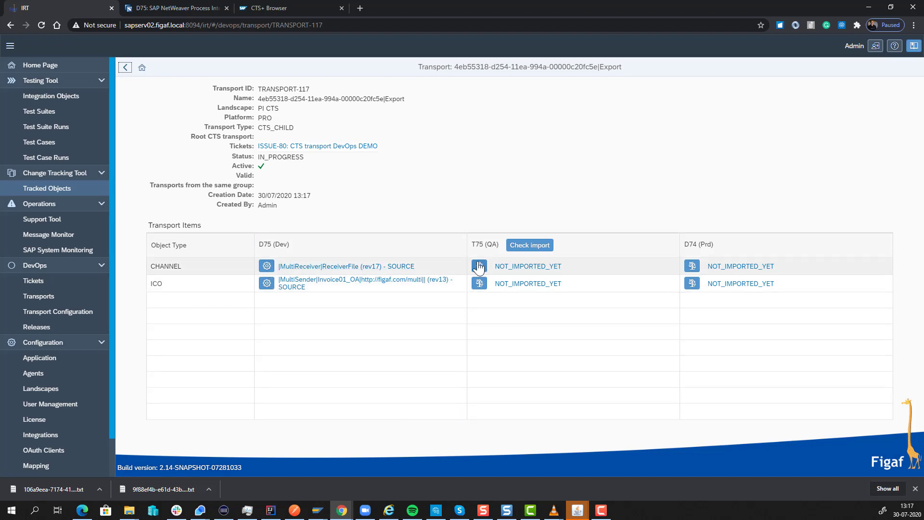
click(266, 266)
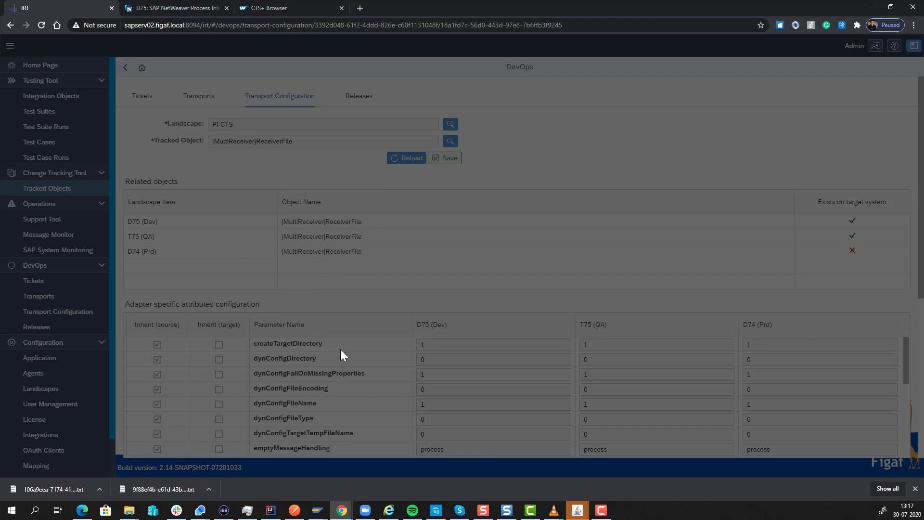
Turn off source inheritance for the file.targetFileName and file.targetDir parameters
scroll(385, 375, down, 5)
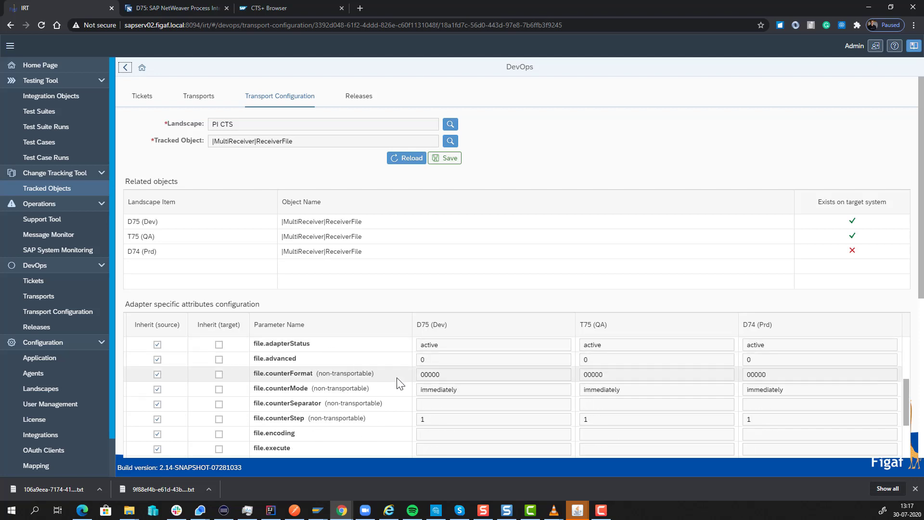
scroll(393, 385, down, 2)
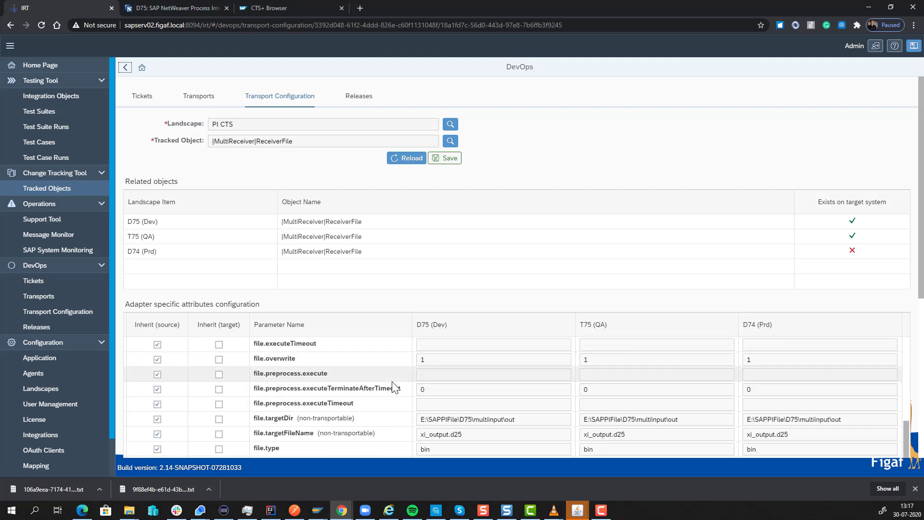
scroll(392, 383, down, 1)
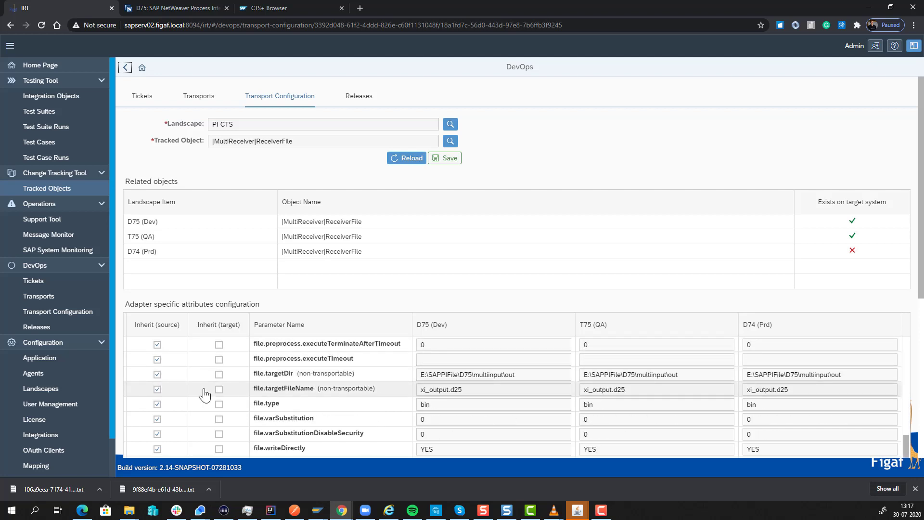
click(157, 389)
click(219, 389)
click(219, 389)
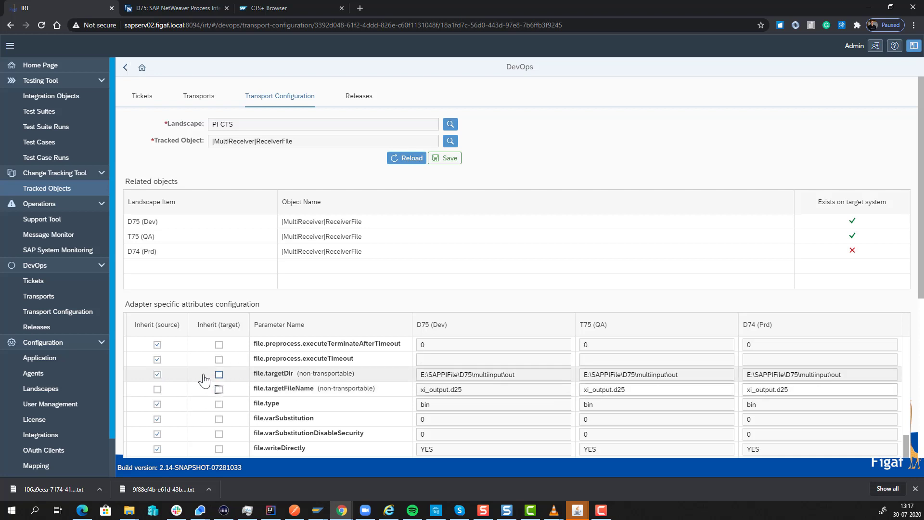
click(158, 375)
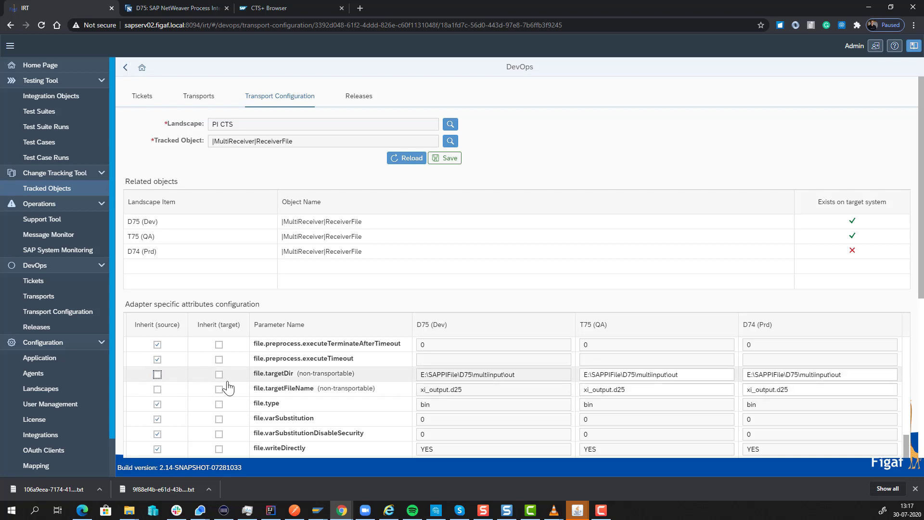
Set the T75 (QA) file.targetDir to E:\SAPPIFile\T75\multiinput\out
click(625, 375)
drag(625, 374, 628, 374)
text(T)
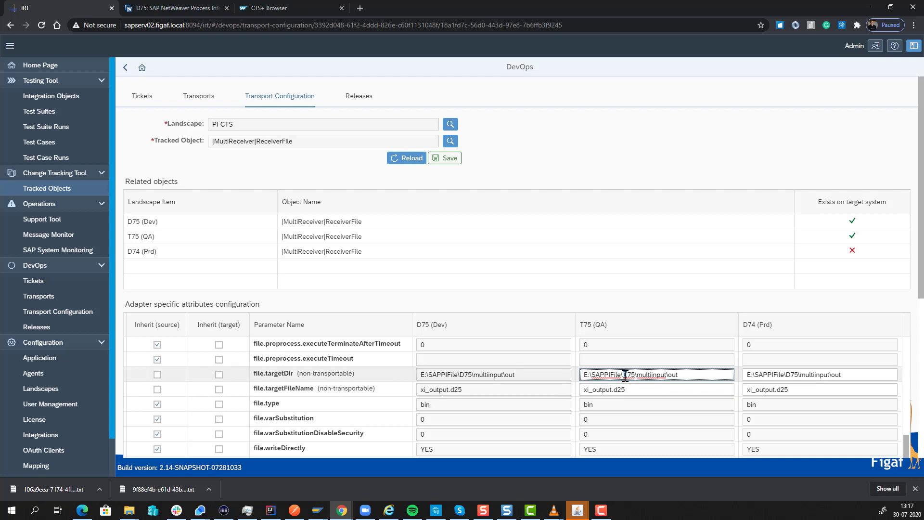
text(T)
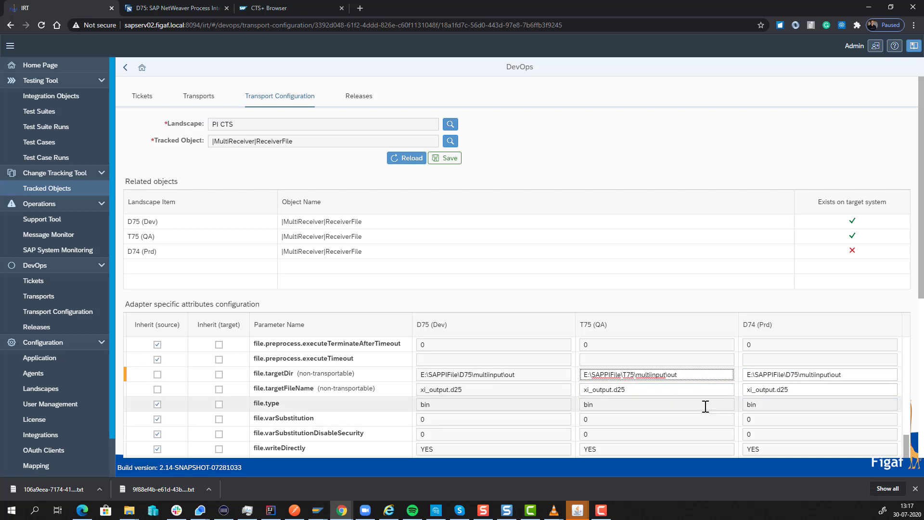
Set the T75 (QA) file.targetFileName to xi_outputT42.d25 and save the transport configuration
drag(625, 390, 620, 391)
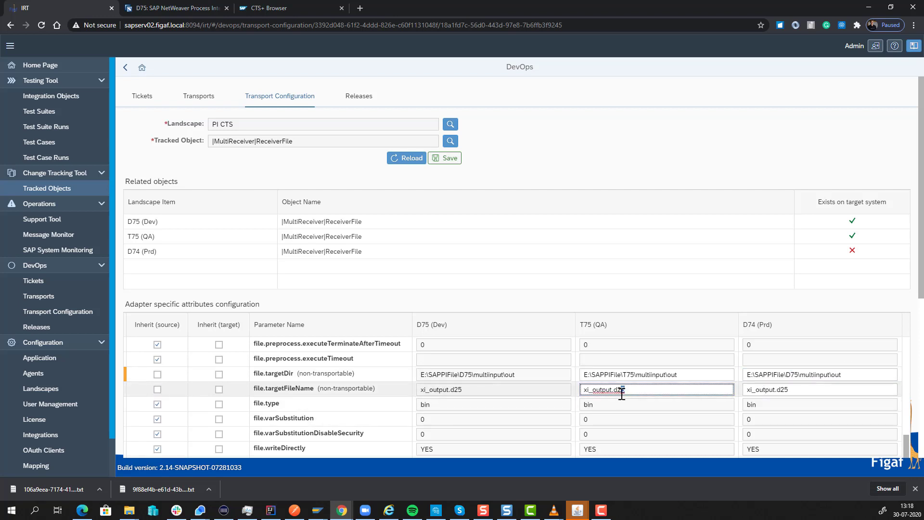
click(612, 390)
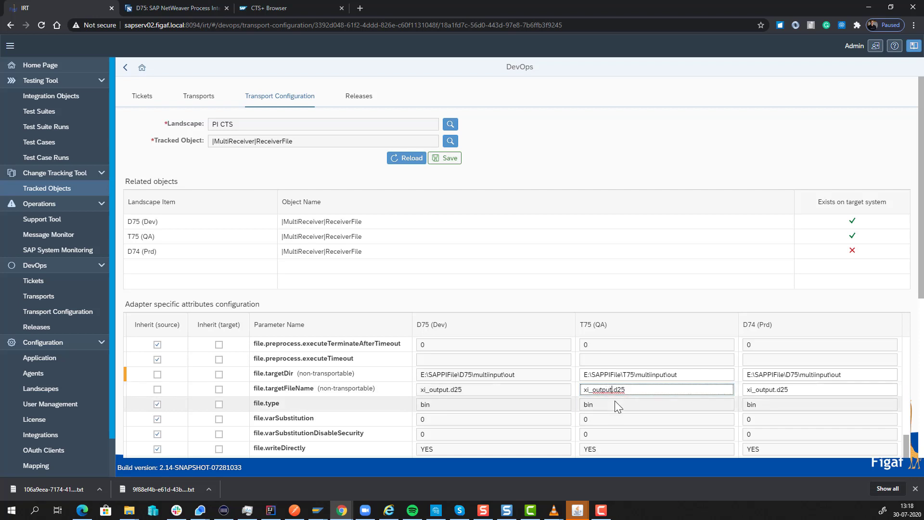
text(T42)
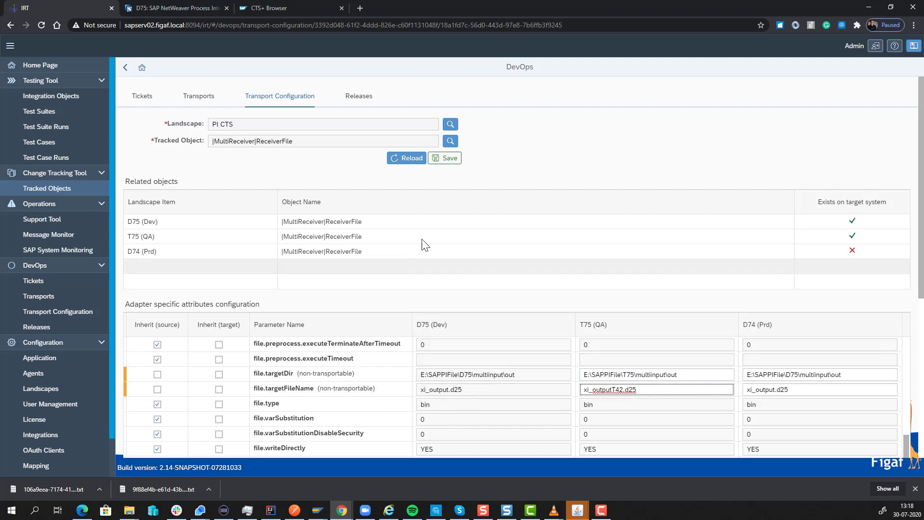
click(447, 160)
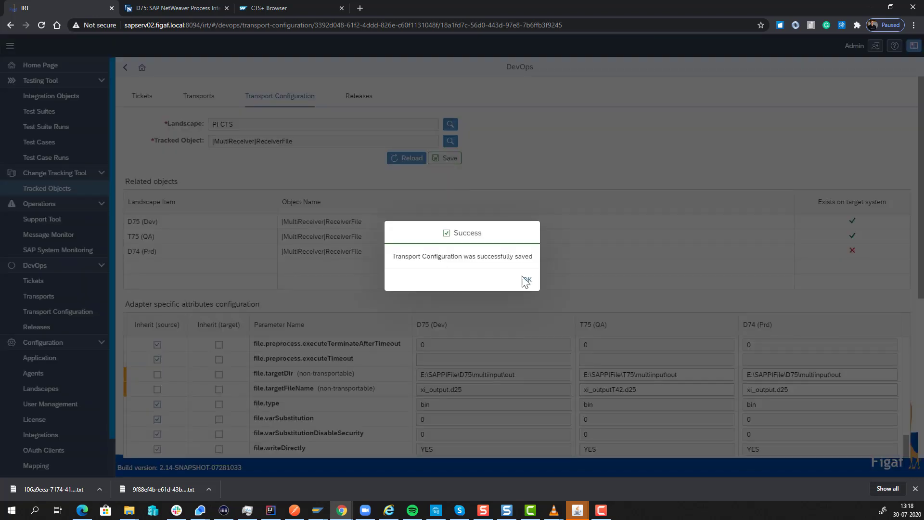
click(527, 281)
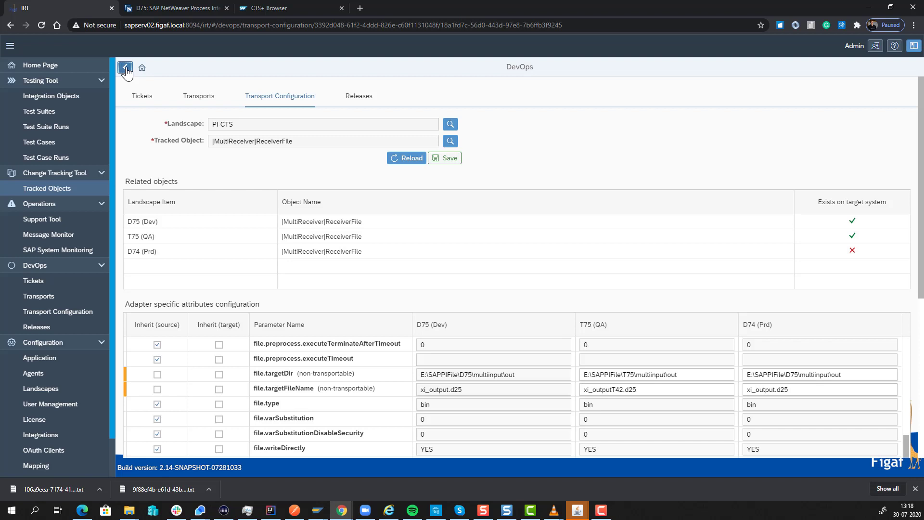
Return to TRANSPORT-117 and run the import check for T75 (QA)
click(125, 67)
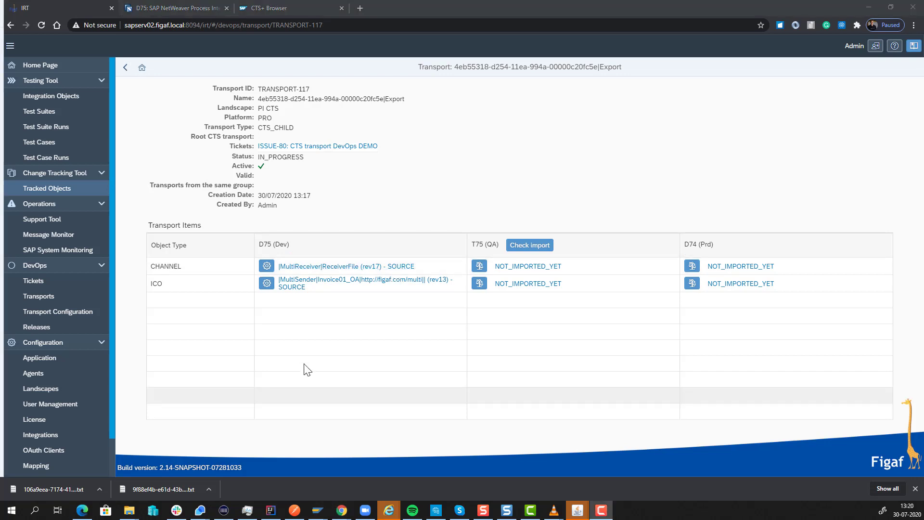
click(533, 246)
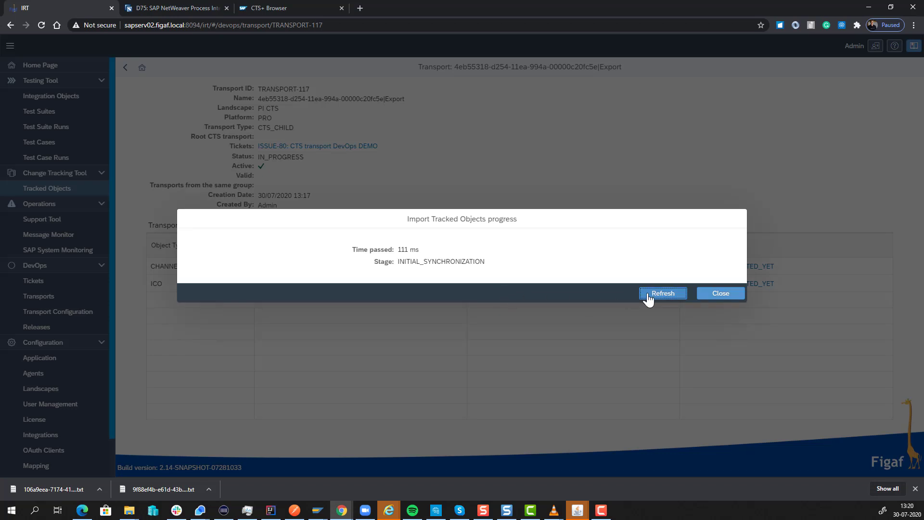
click(648, 298)
click(656, 295)
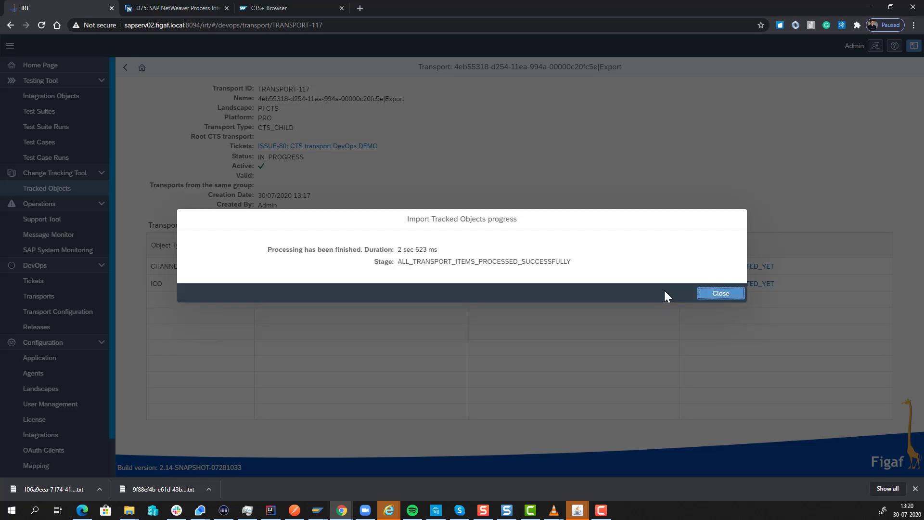
click(701, 295)
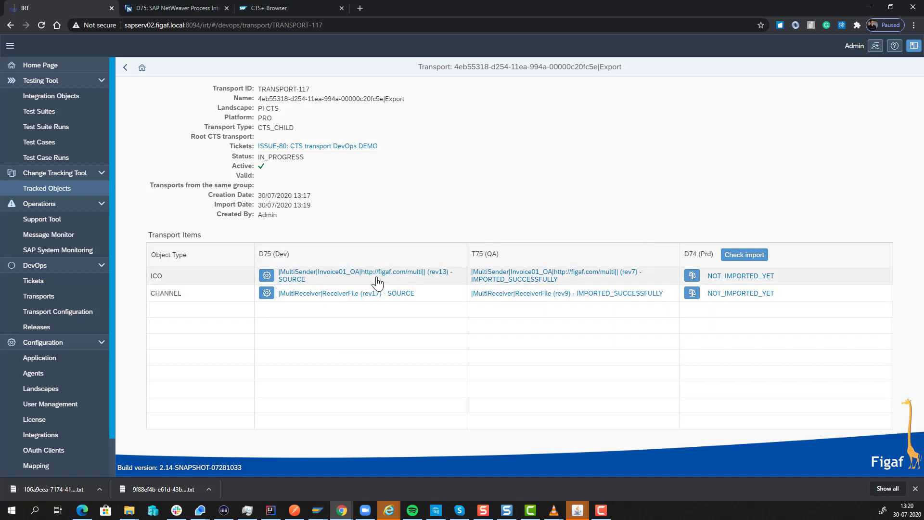
Open ticket ISSUE-80's reports and try to resolve the ticket
click(312, 148)
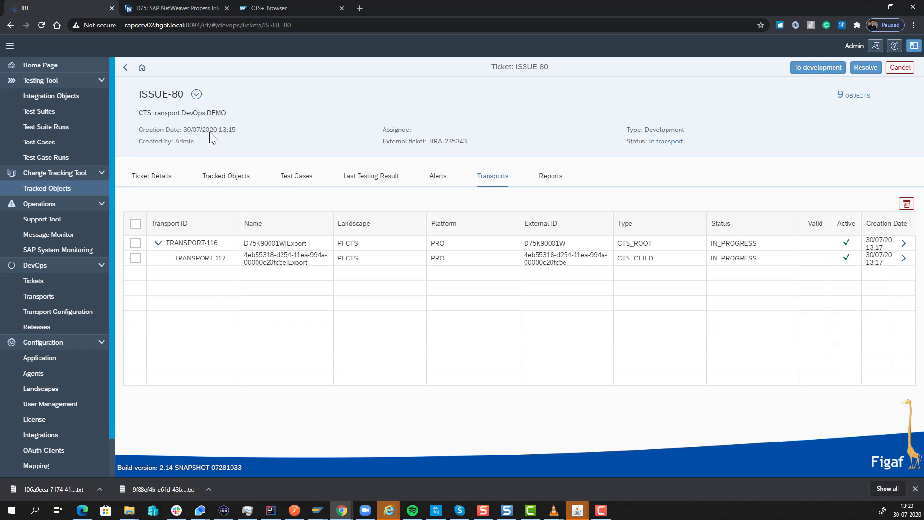
click(556, 176)
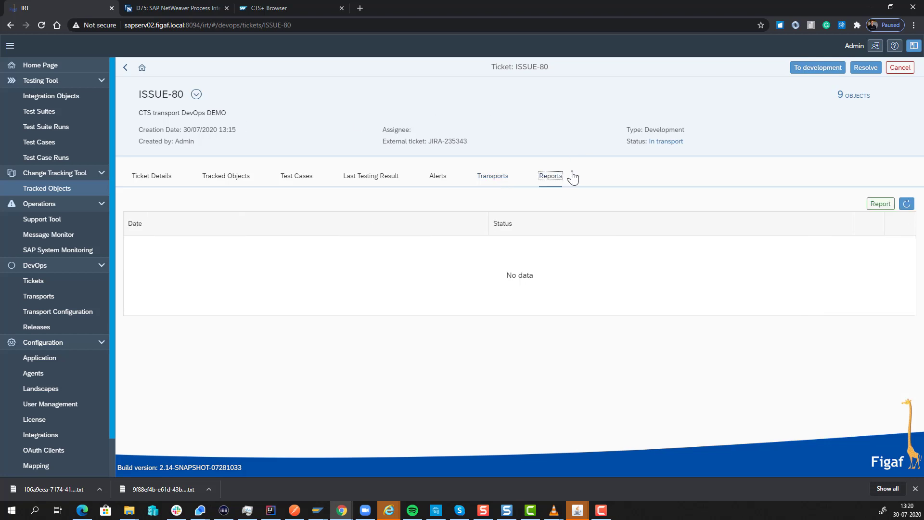
click(870, 70)
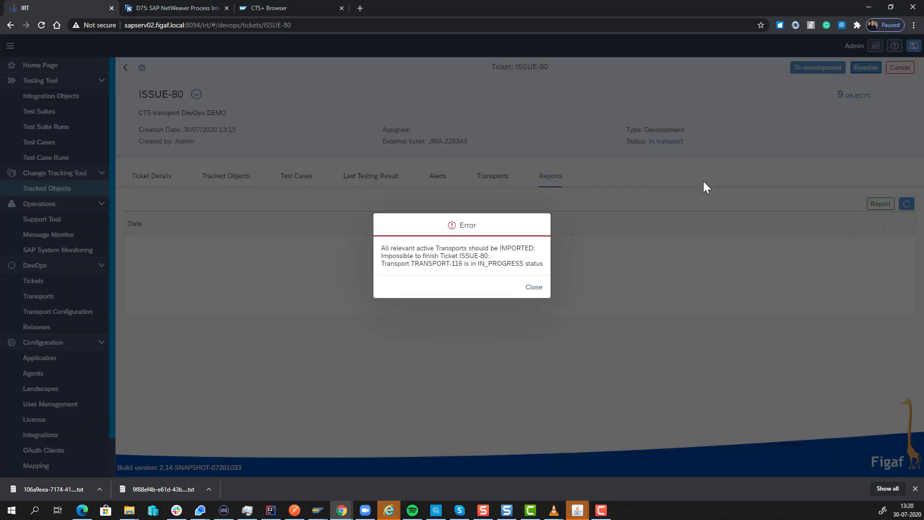
click(534, 287)
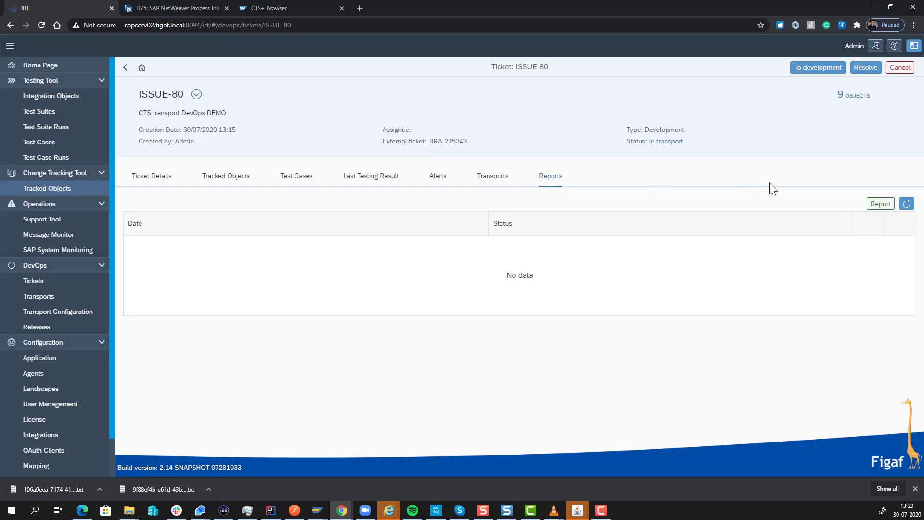
Generate a ticket report, refresh the list, and download the generated report
click(879, 207)
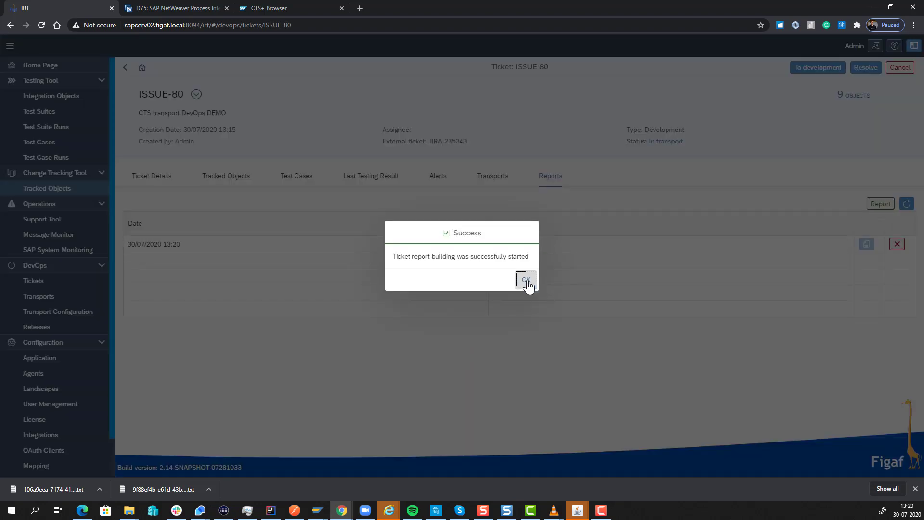
click(526, 280)
click(906, 204)
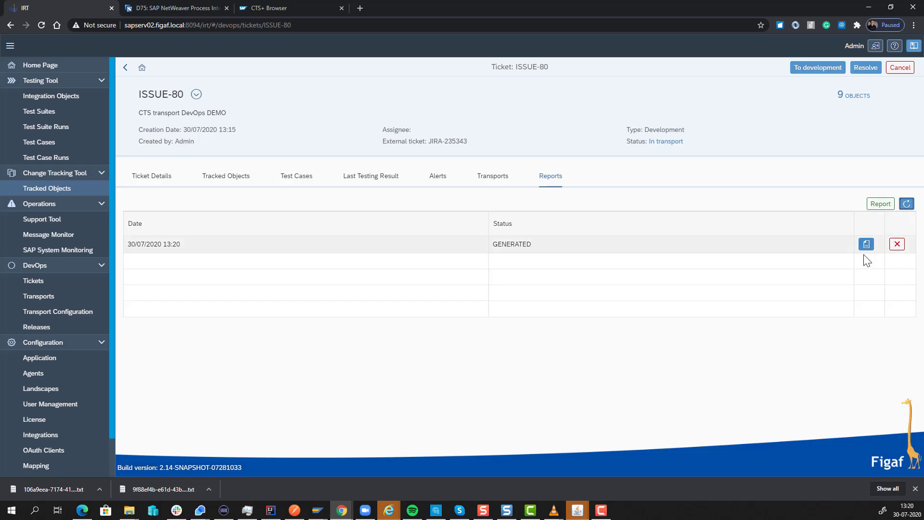
click(866, 244)
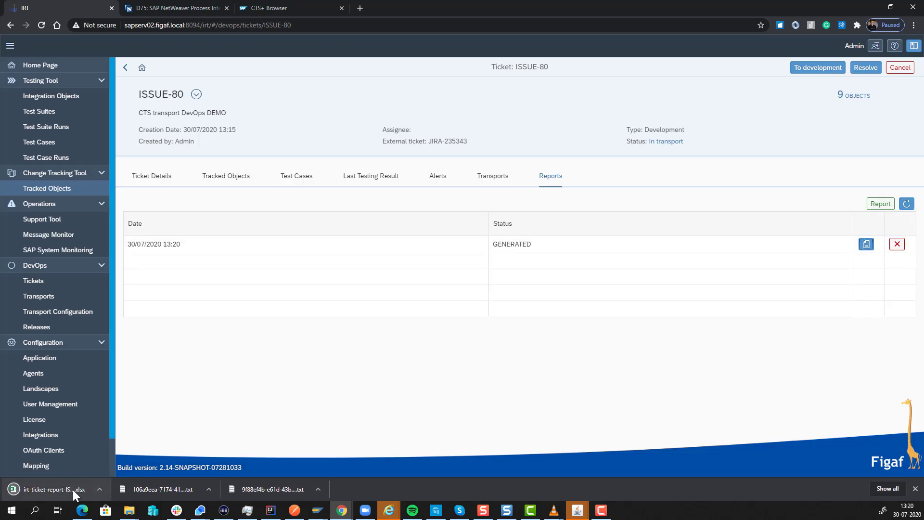
Open the downloaded ticket report, review its Information, Attached objects, Test cases, Report and Transports sheets, and return to the ticket details
click(72, 489)
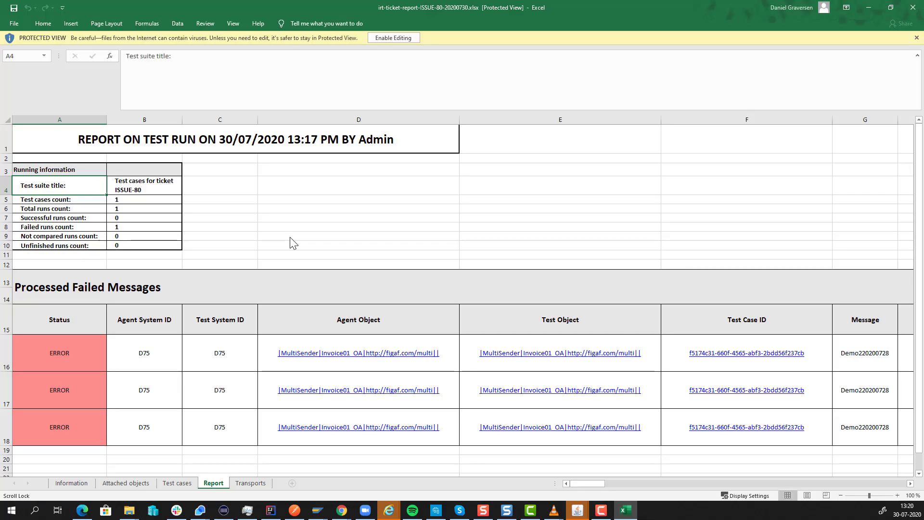
click(65, 481)
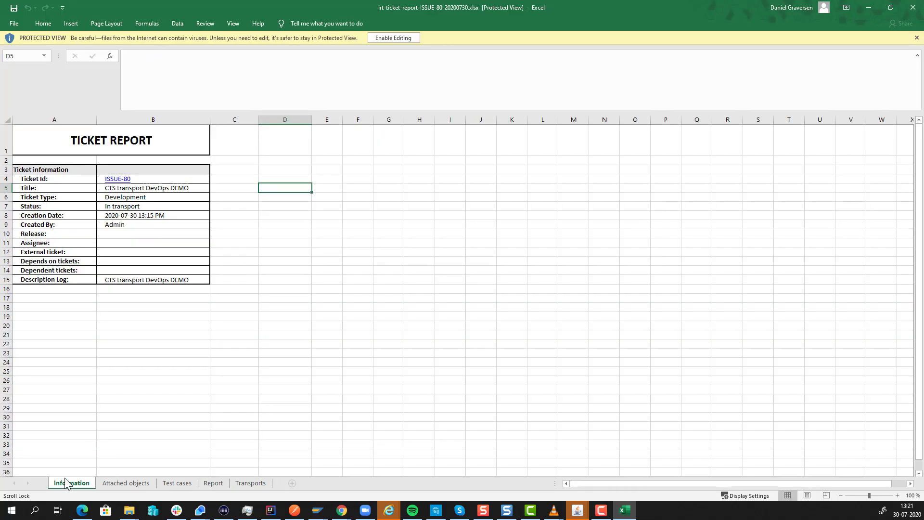
click(125, 483)
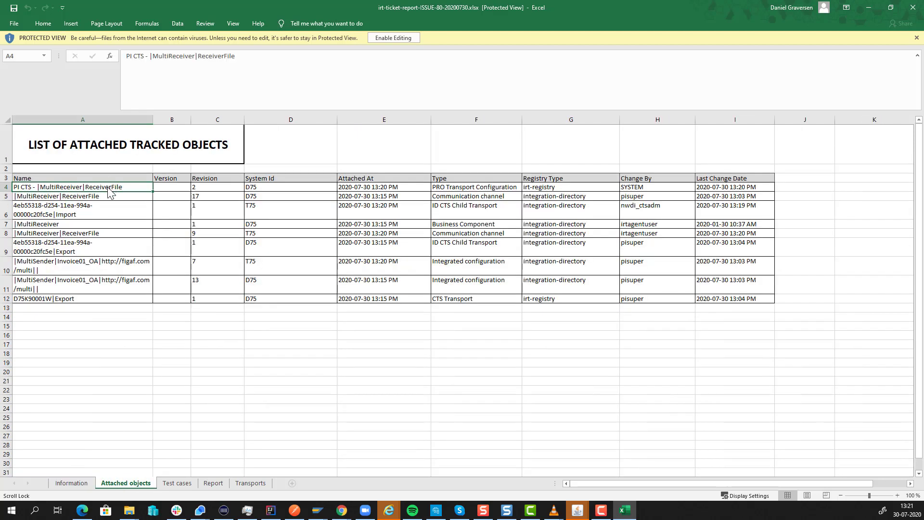
mouse_move(109, 192)
mouse_down()
mouse_move(109, 248)
mouse_move(110, 188)
mouse_up()
click(177, 483)
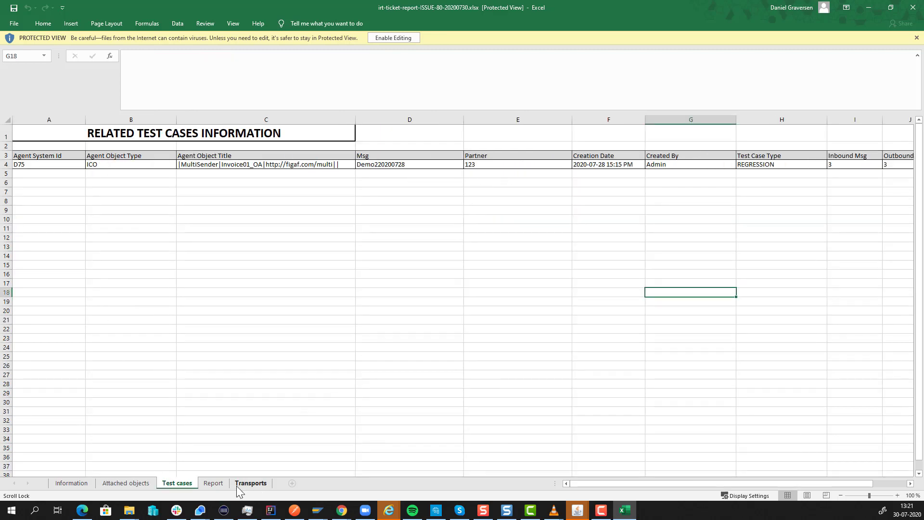
click(215, 483)
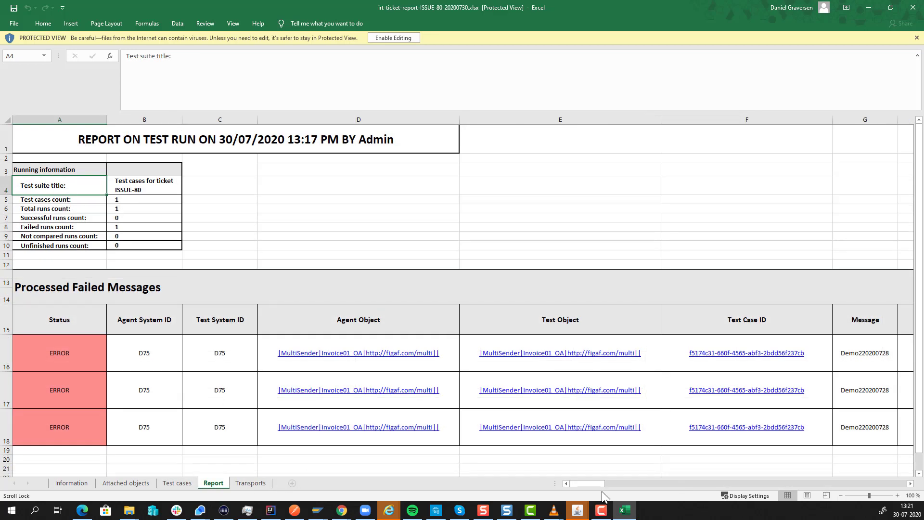
drag(591, 486, 569, 470)
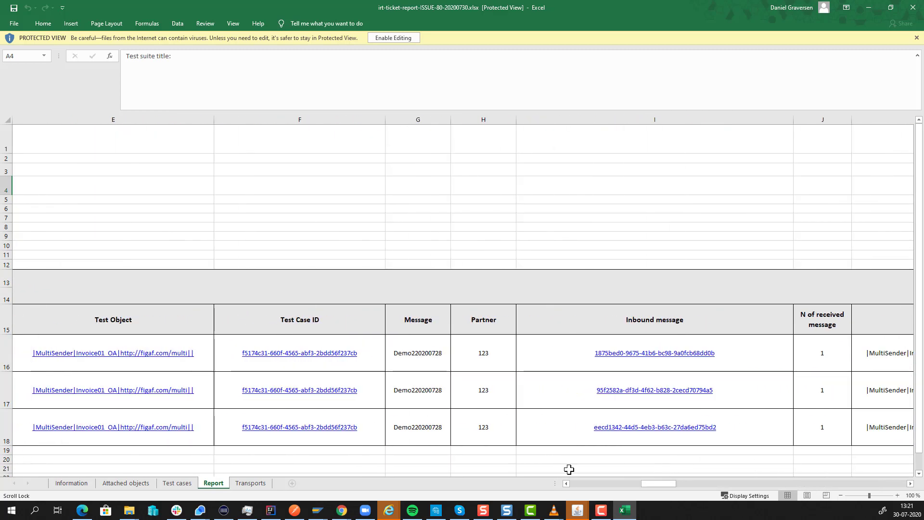
click(233, 482)
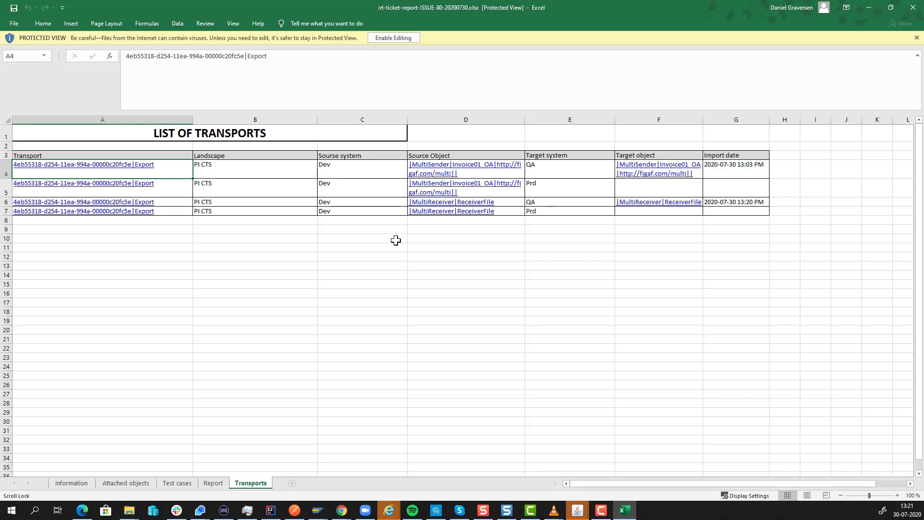
click(913, 7)
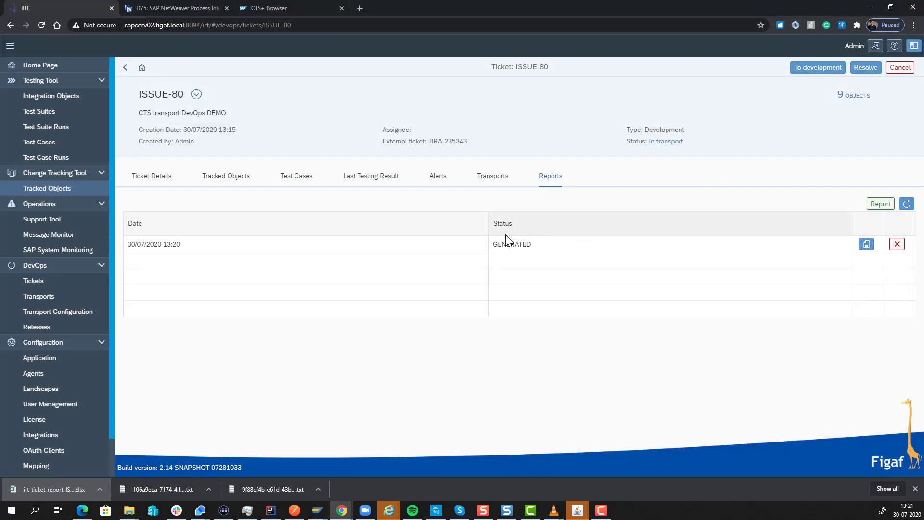
click(158, 176)
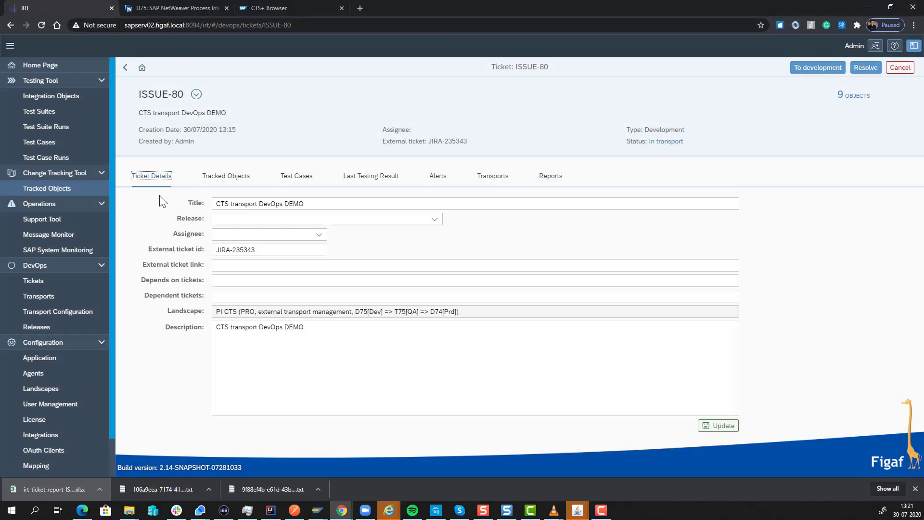
Try to create recording requests for the first three IRT_TEST integration objects on agent D75
click(83, 102)
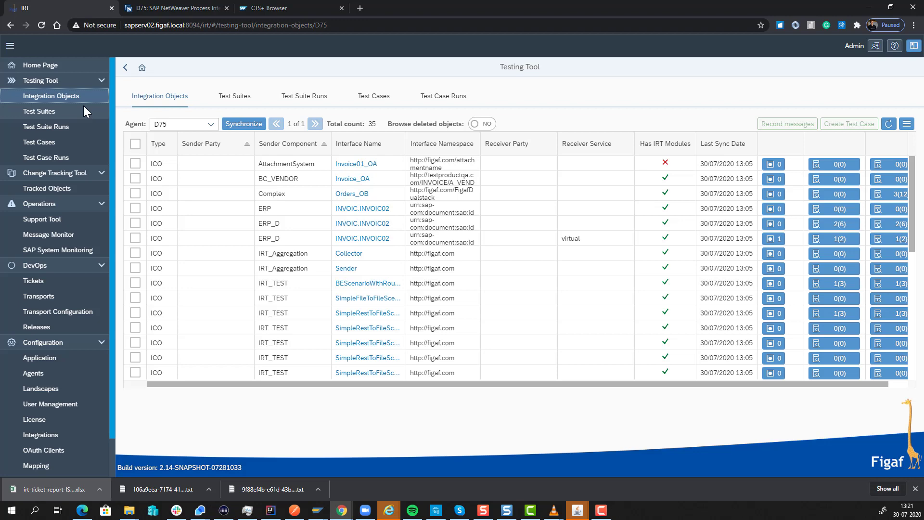
click(135, 283)
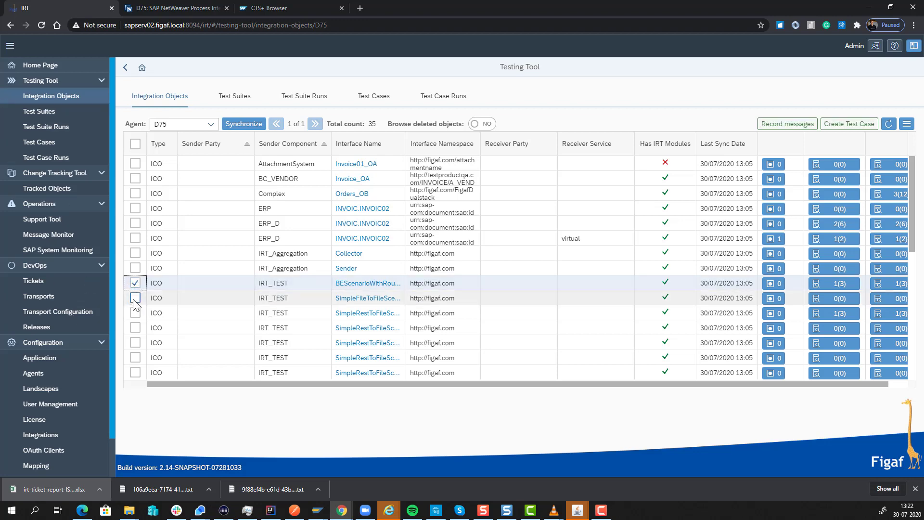
click(135, 299)
click(135, 311)
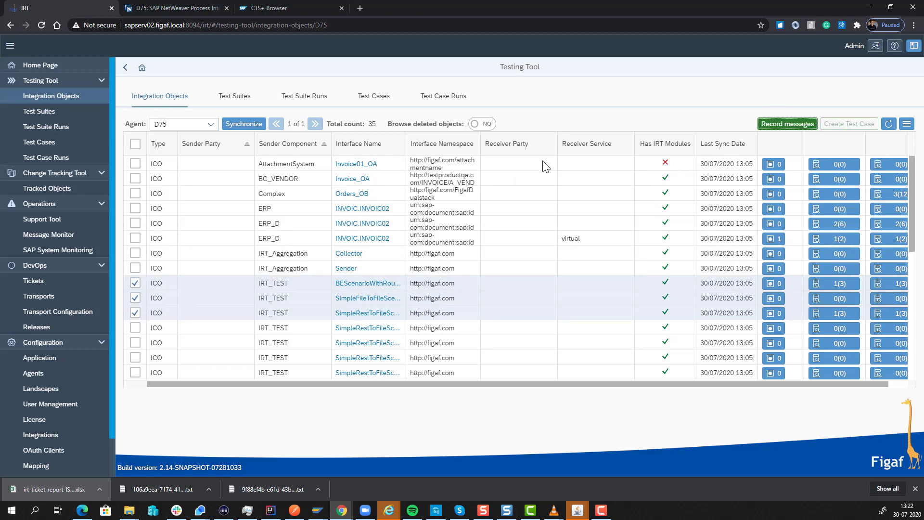
click(787, 124)
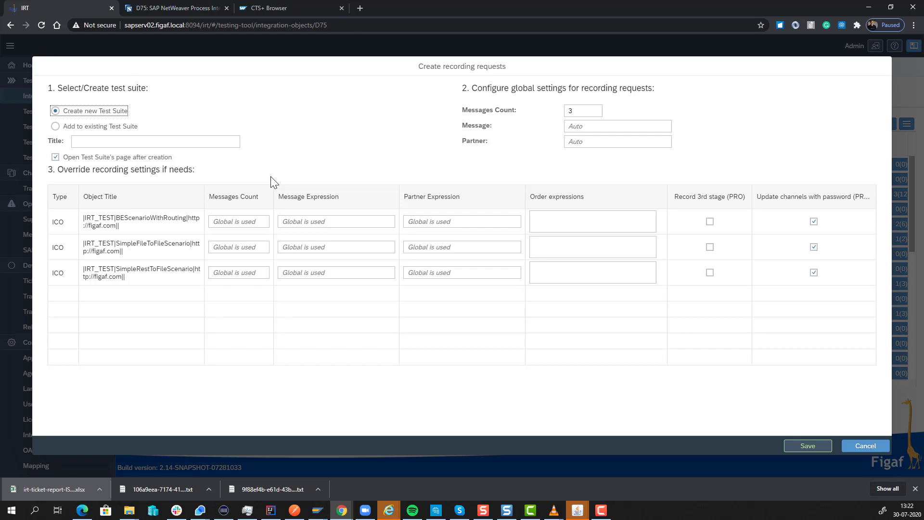
click(853, 447)
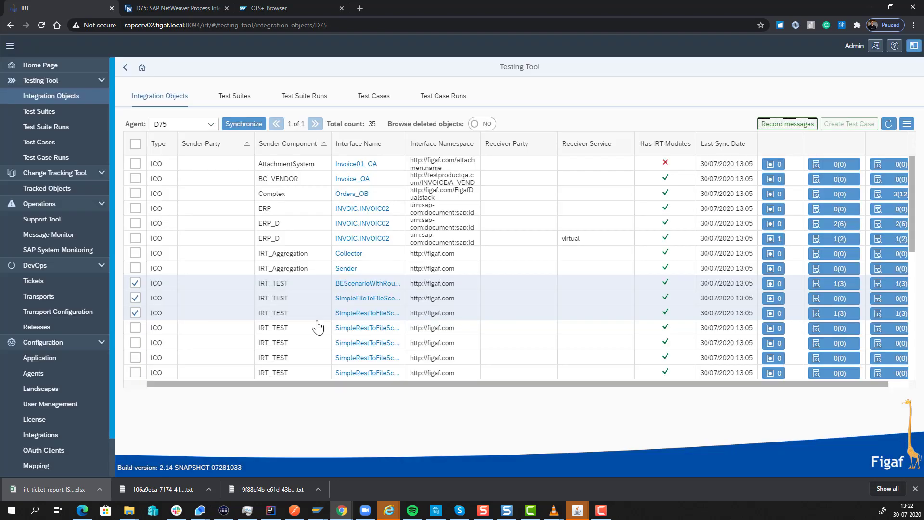
Open the Support Tool
click(45, 224)
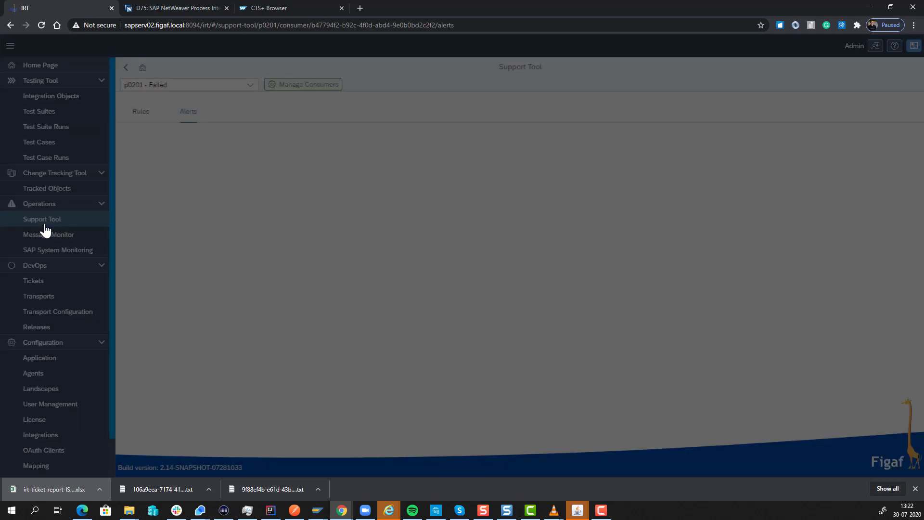